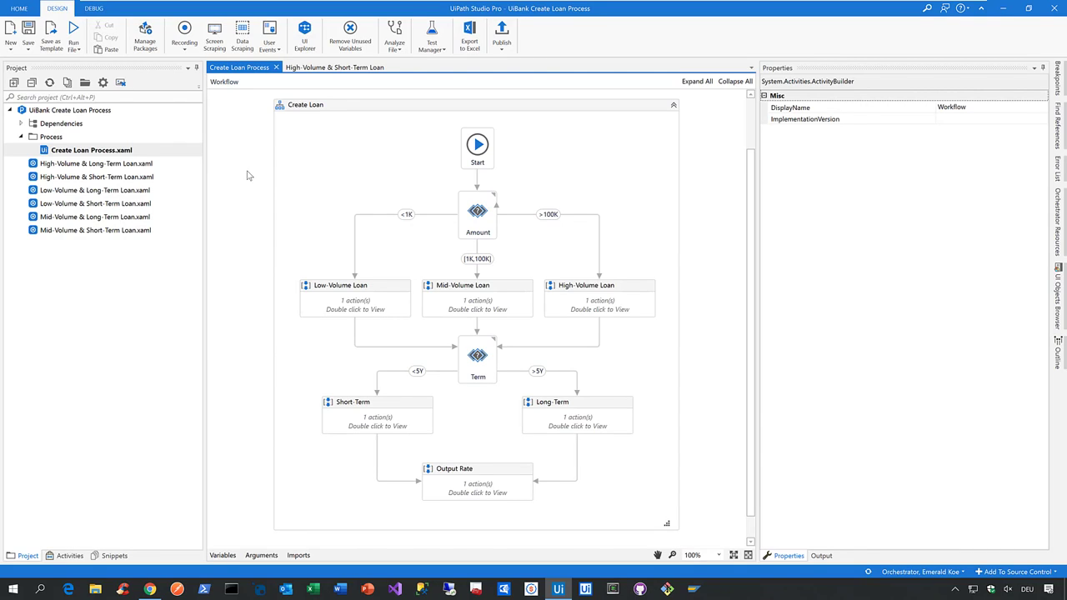
- Examine the Create Loan flowchart's loan volume branches, its short-term and long-term branches, and the Output Rate sequence
left_click(139, 112)
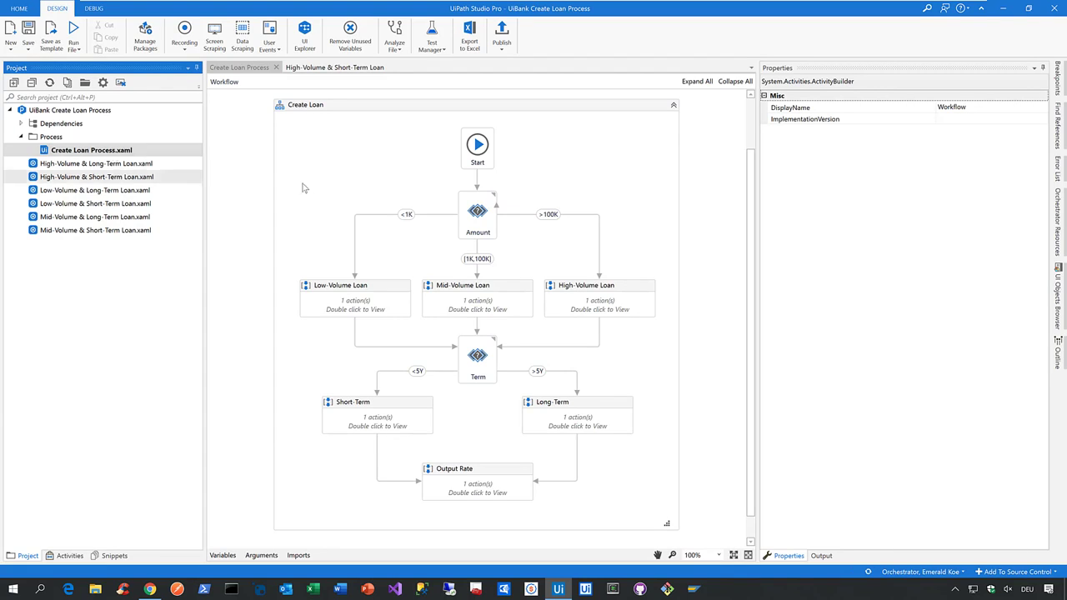
left_click(344, 161)
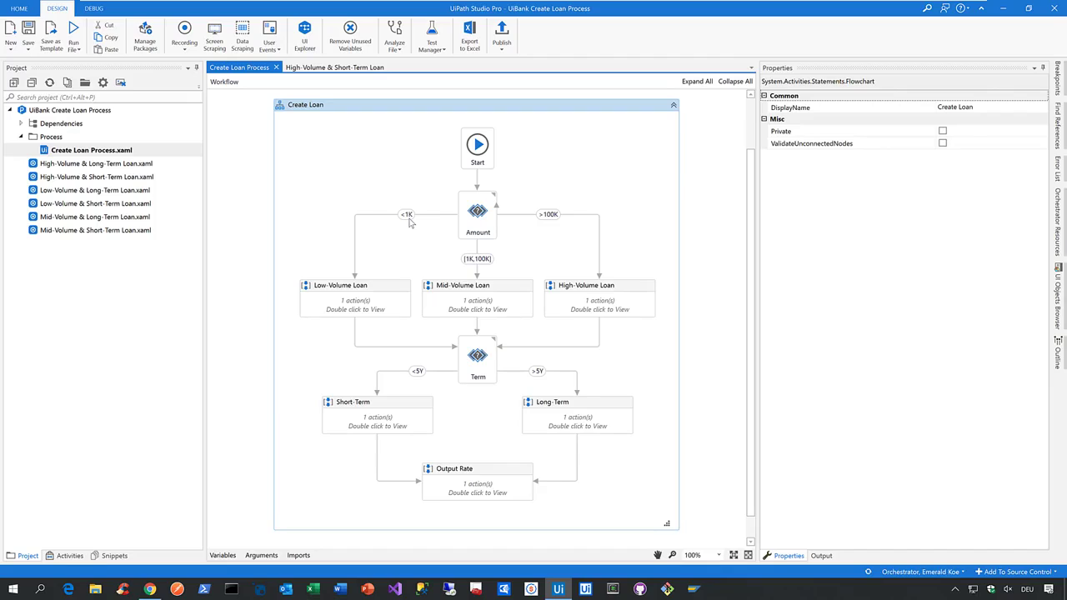
left_click(393, 286)
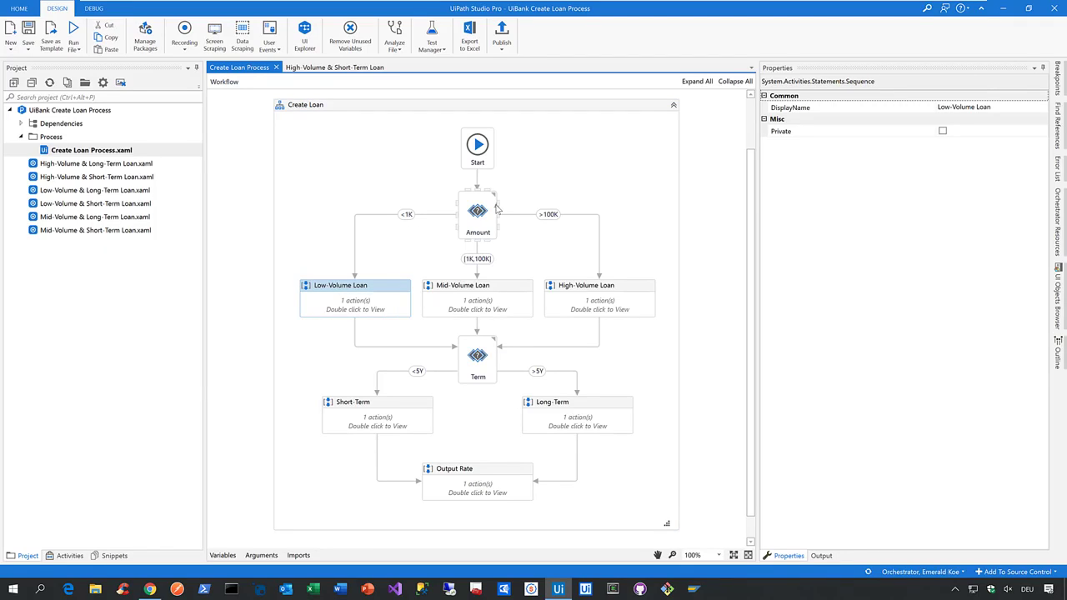
left_click_drag(484, 266, 496, 286)
left_click(495, 287)
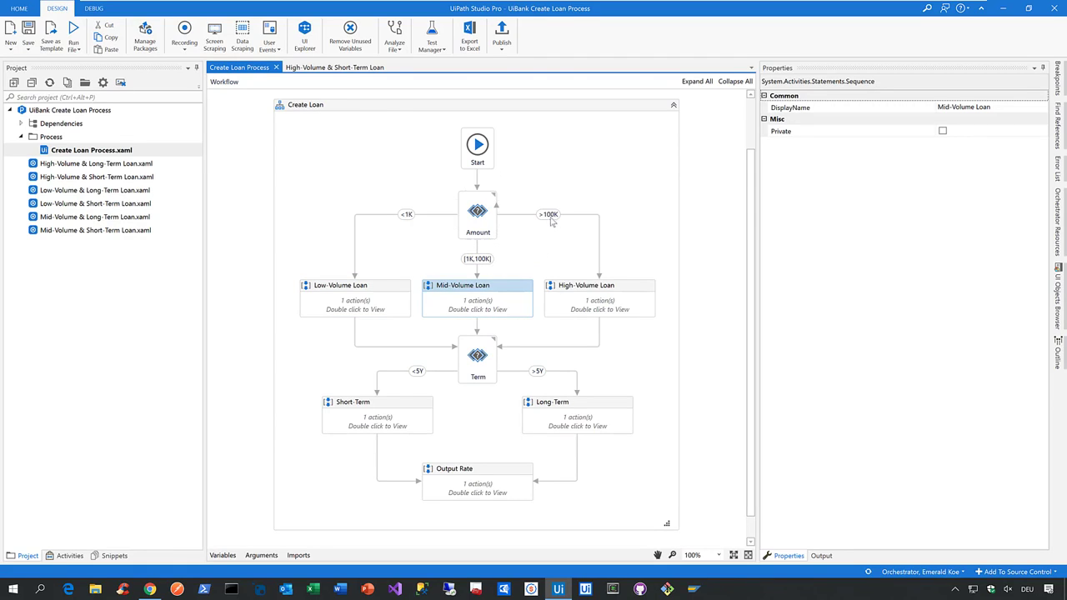
left_click(583, 289)
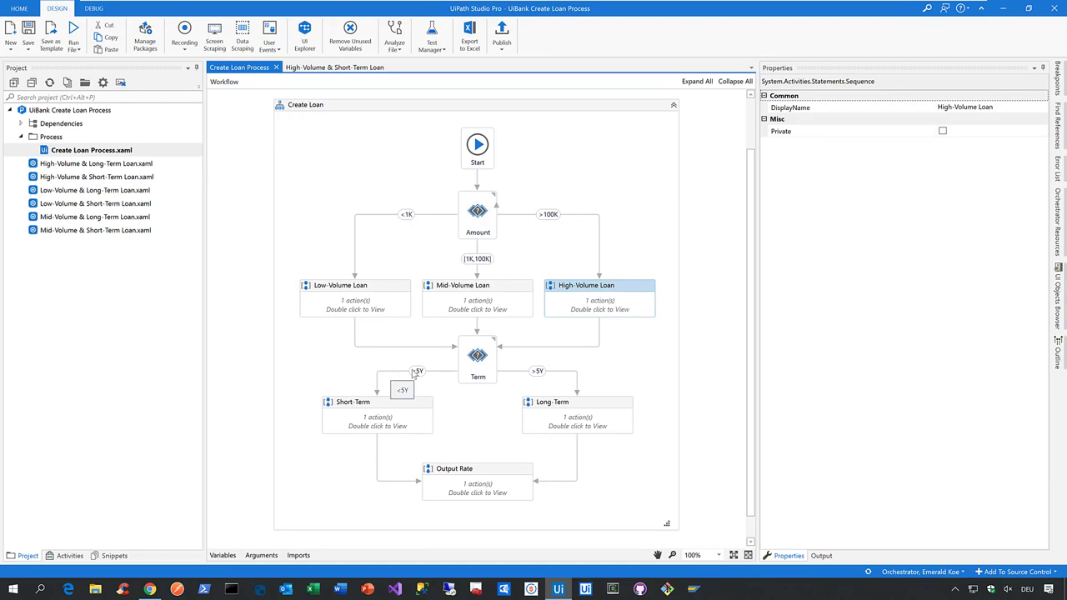
left_click(399, 408)
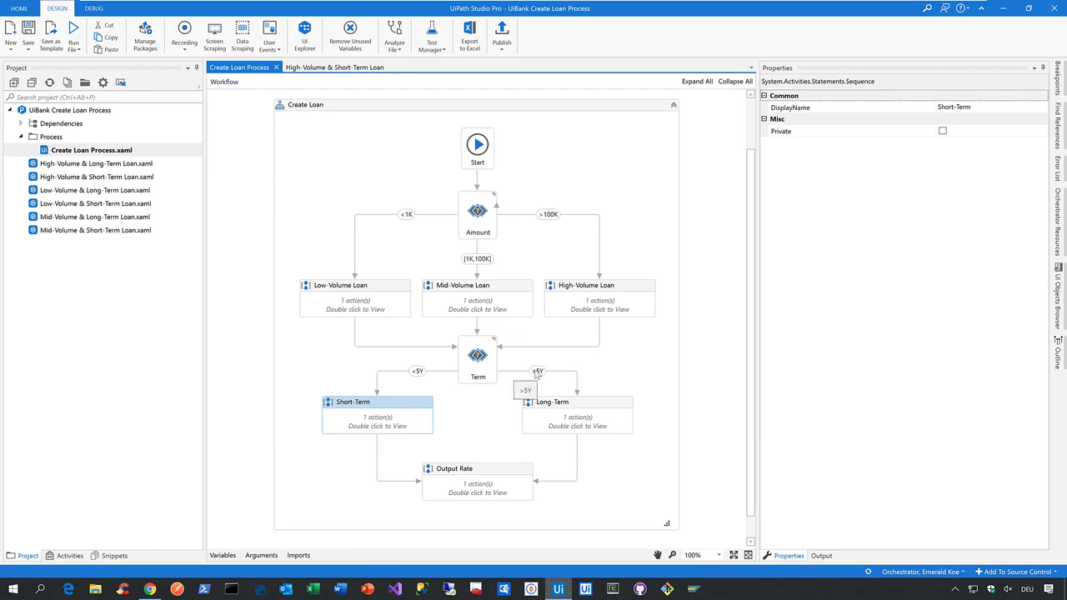
left_click(597, 405)
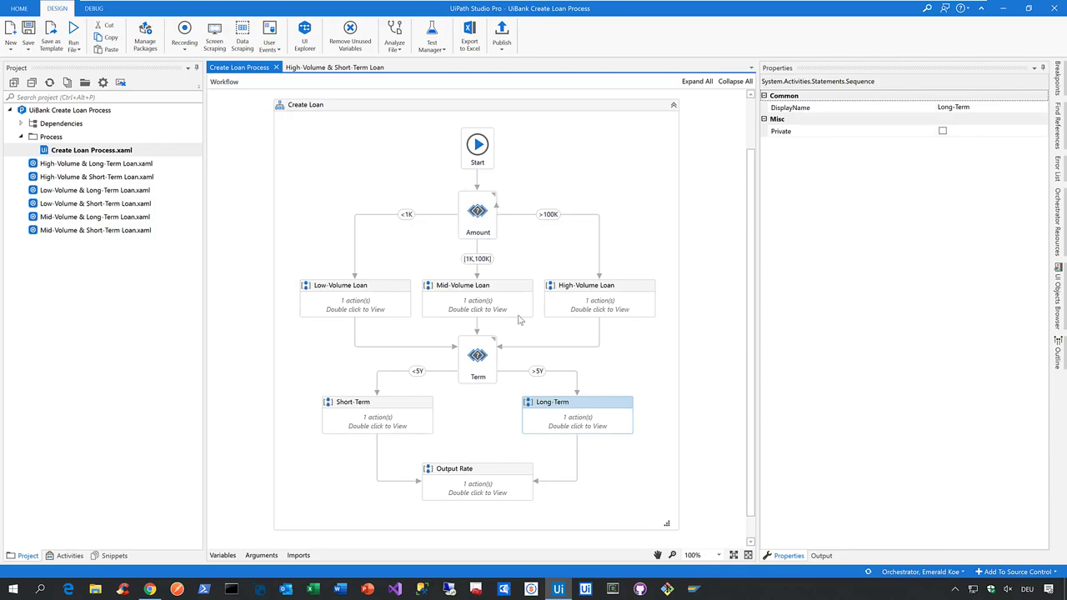
left_click(489, 473)
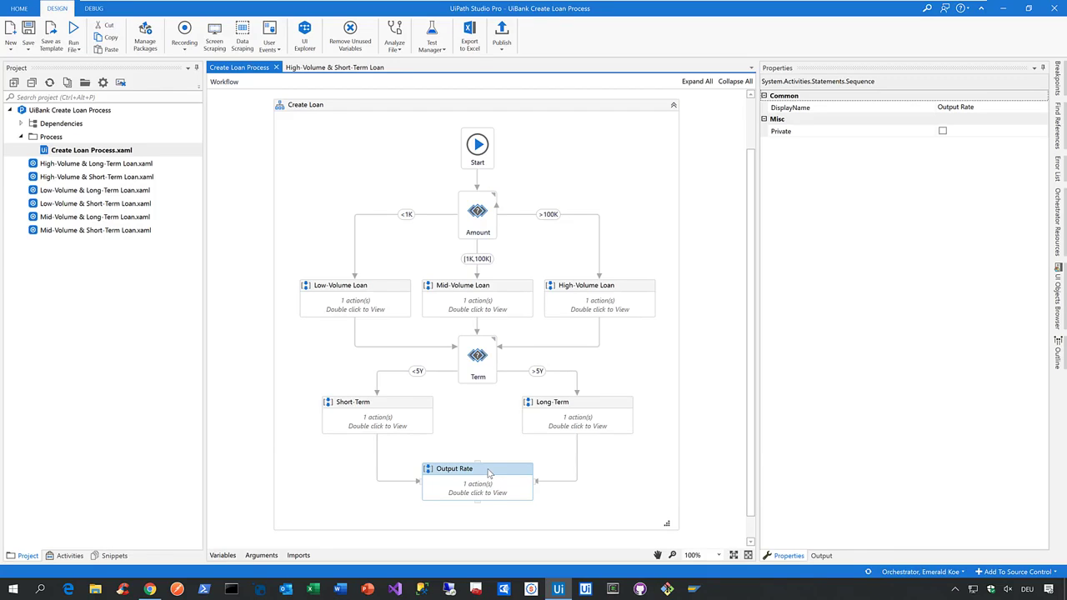
left_click(121, 152)
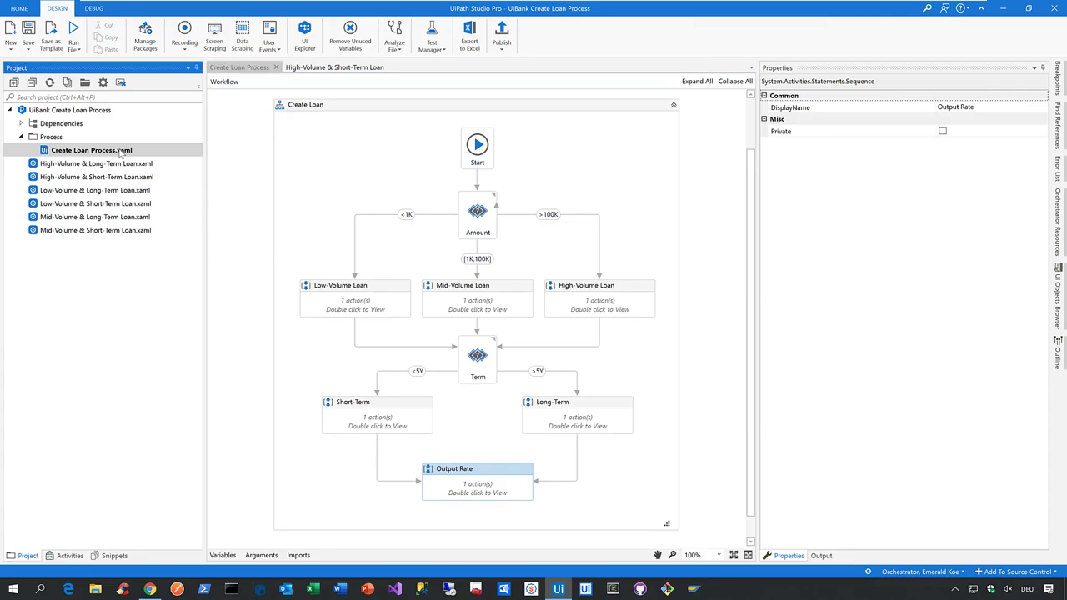
right_click(121, 153)
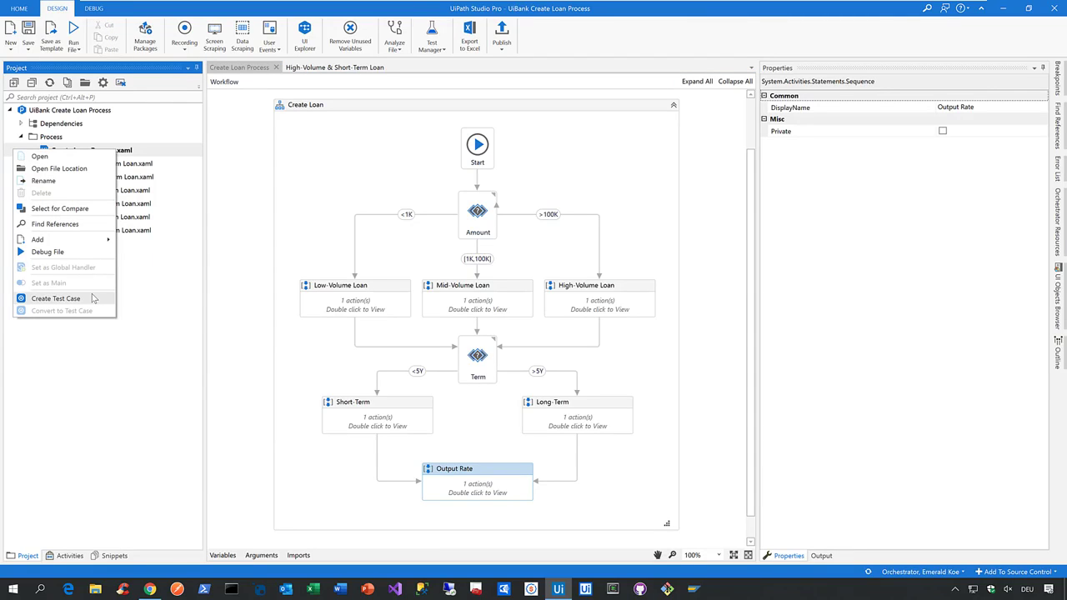
left_click(148, 278)
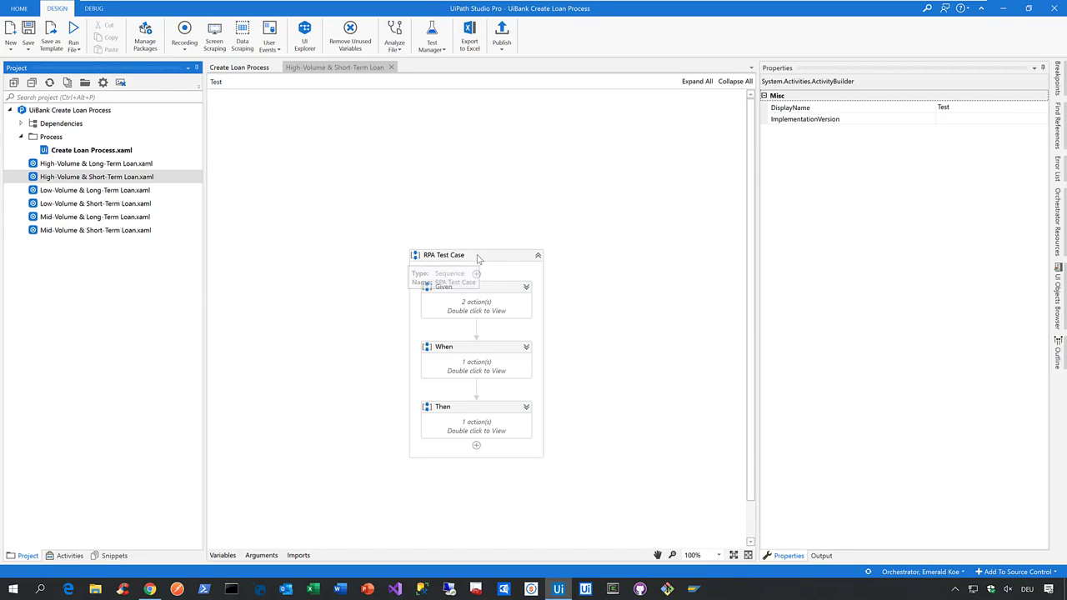
- Inspect the Given, When and Then blocks of the High-Volume & Short-Term Loan test case, including the Invoke RPA Process activity
left_click(478, 259)
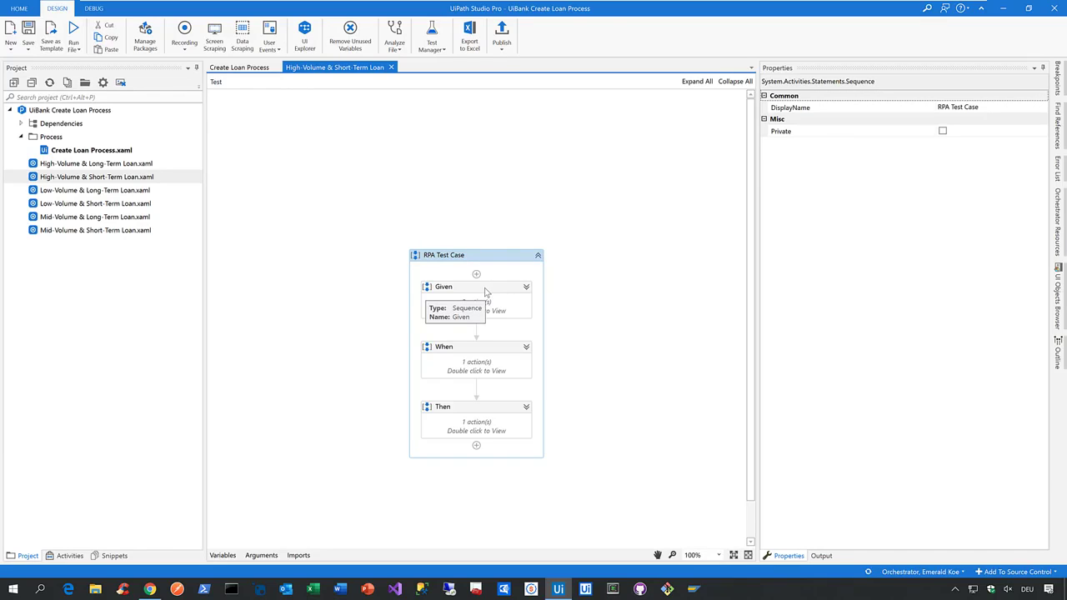
left_click(486, 292)
left_click(492, 347)
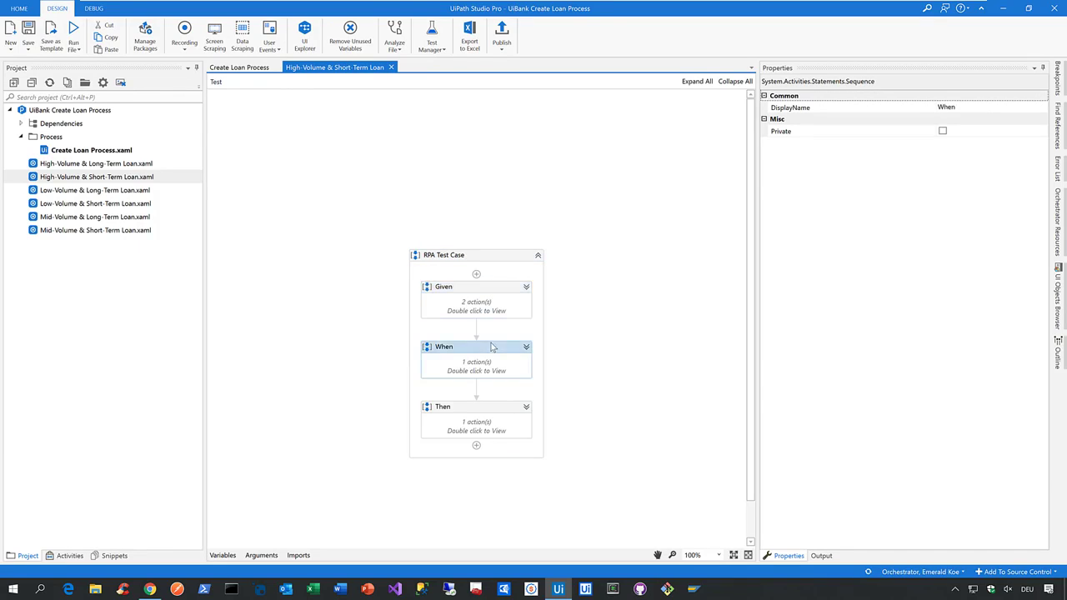
left_click(511, 406)
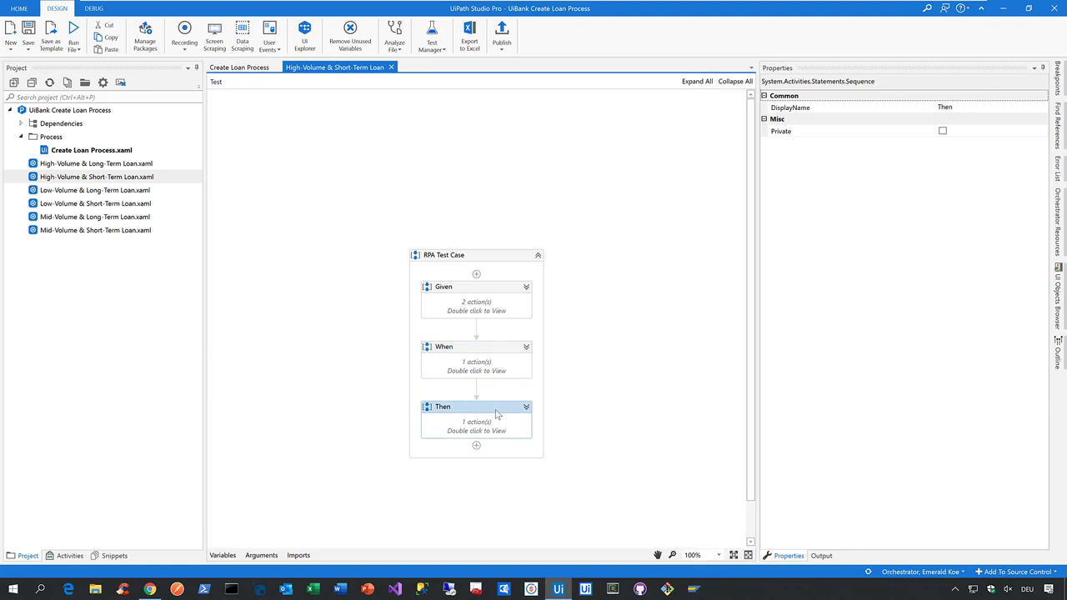
left_click(526, 348)
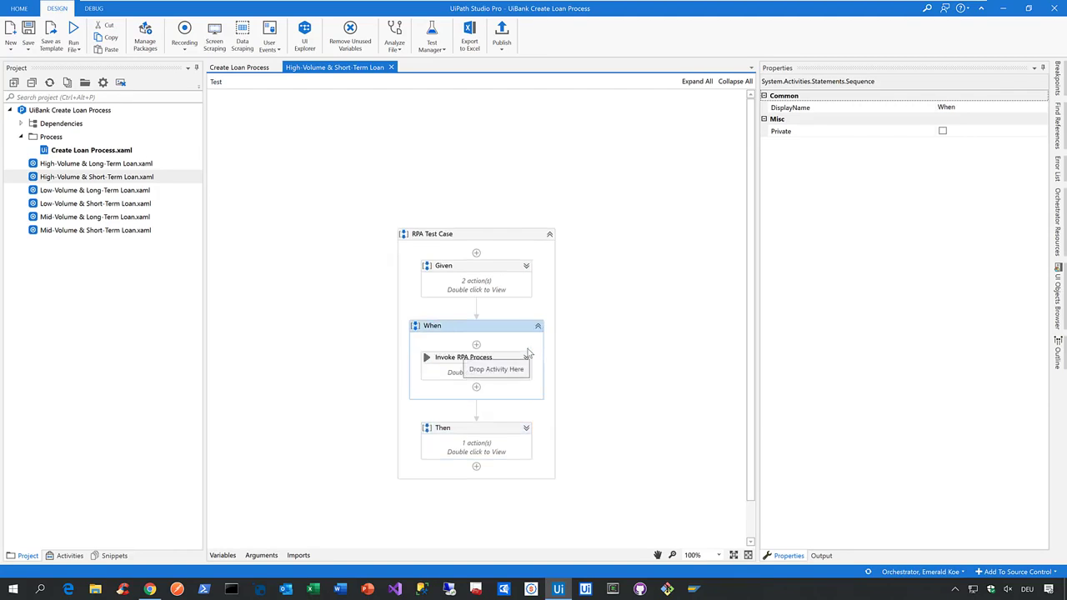
left_click(506, 361)
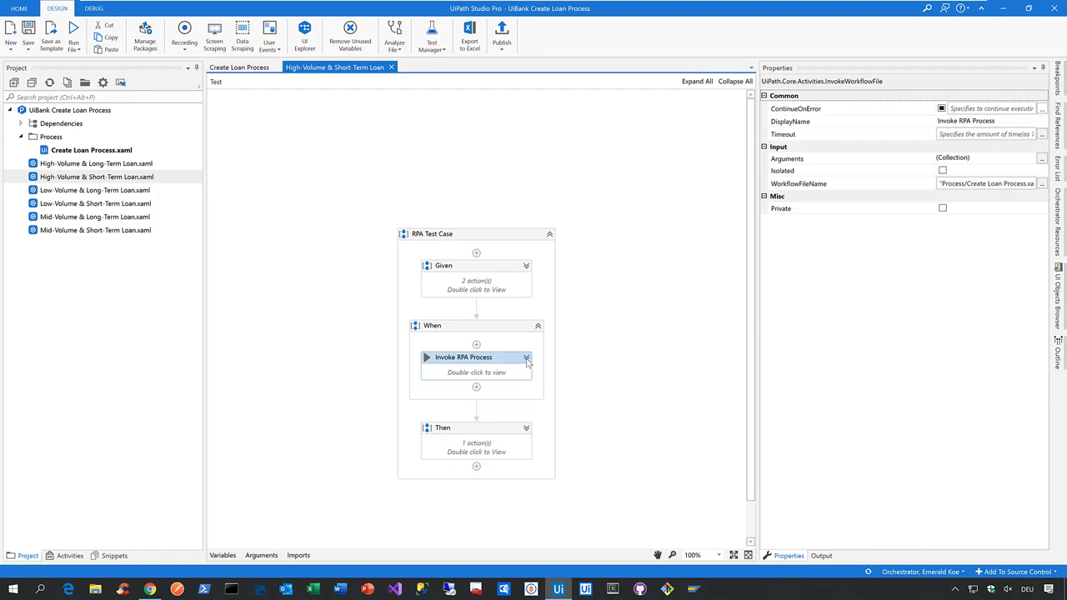
double_click(528, 364)
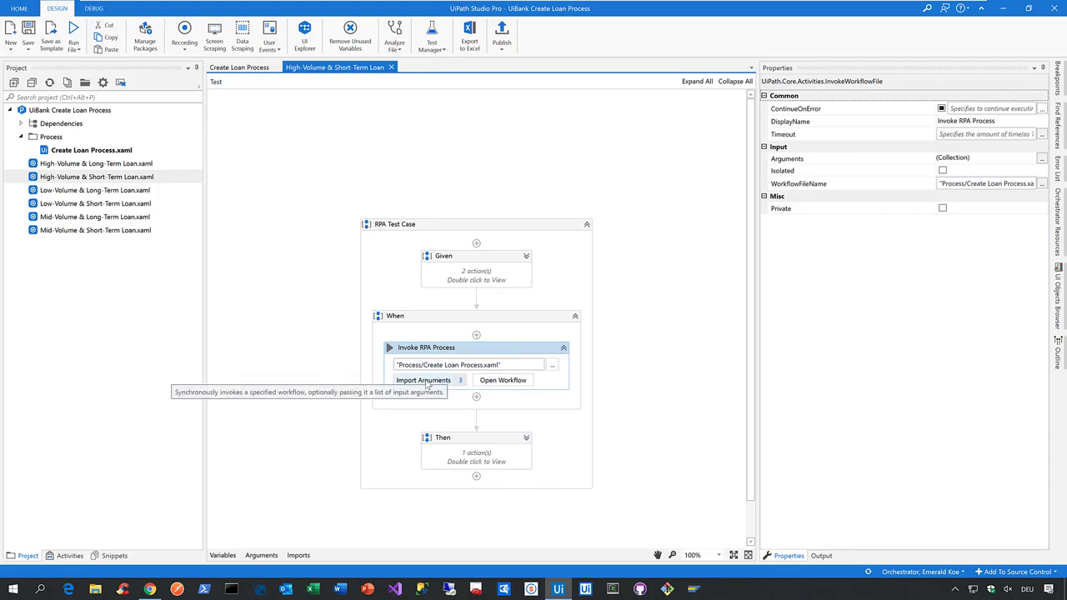
left_click(563, 348)
left_click(495, 276)
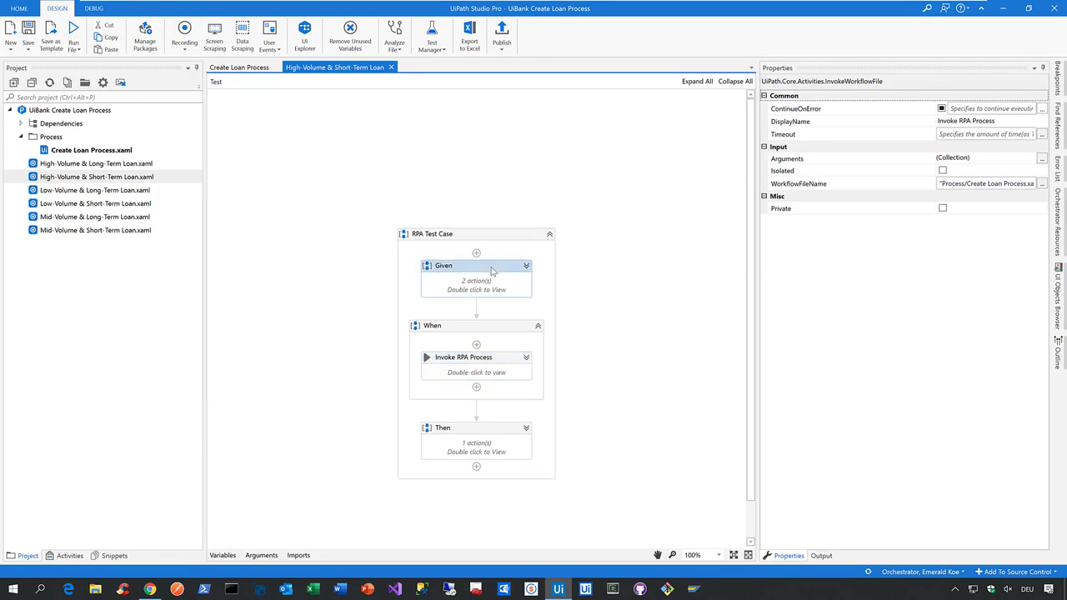
- Expand the Given and Then sequences and inspect Setup Environment, Prepare Test Data and Verify Rate
left_click(526, 266)
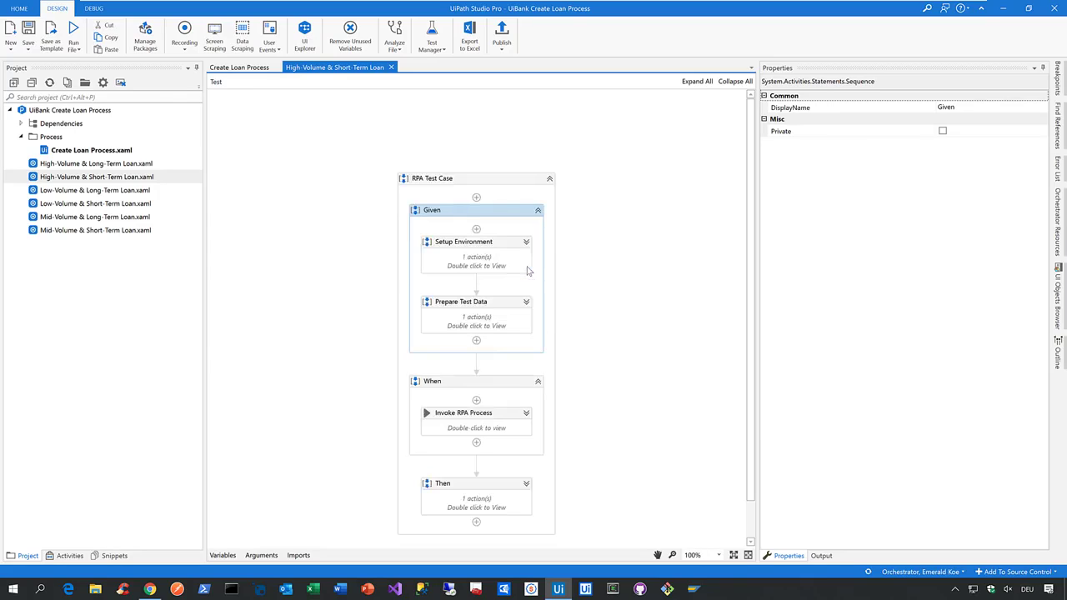
left_click(505, 244)
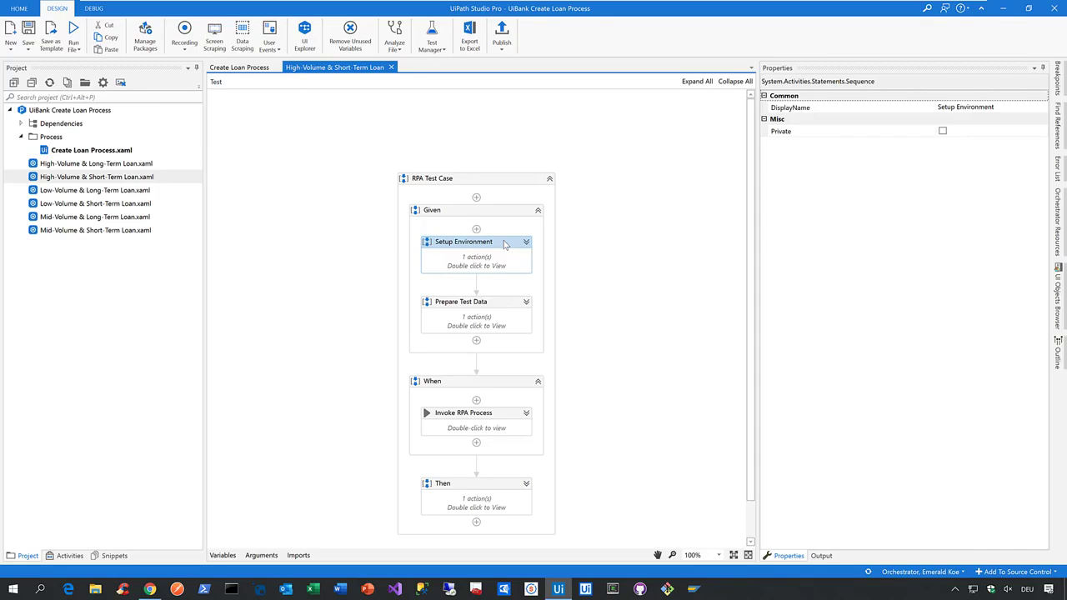
left_click(514, 309)
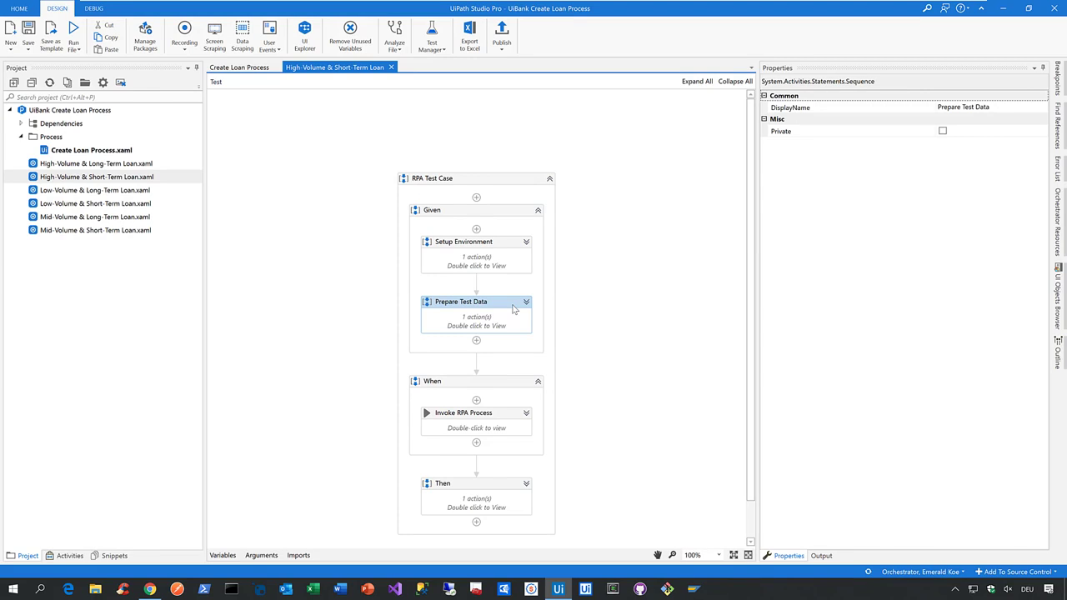
left_click(513, 488)
left_click(527, 485)
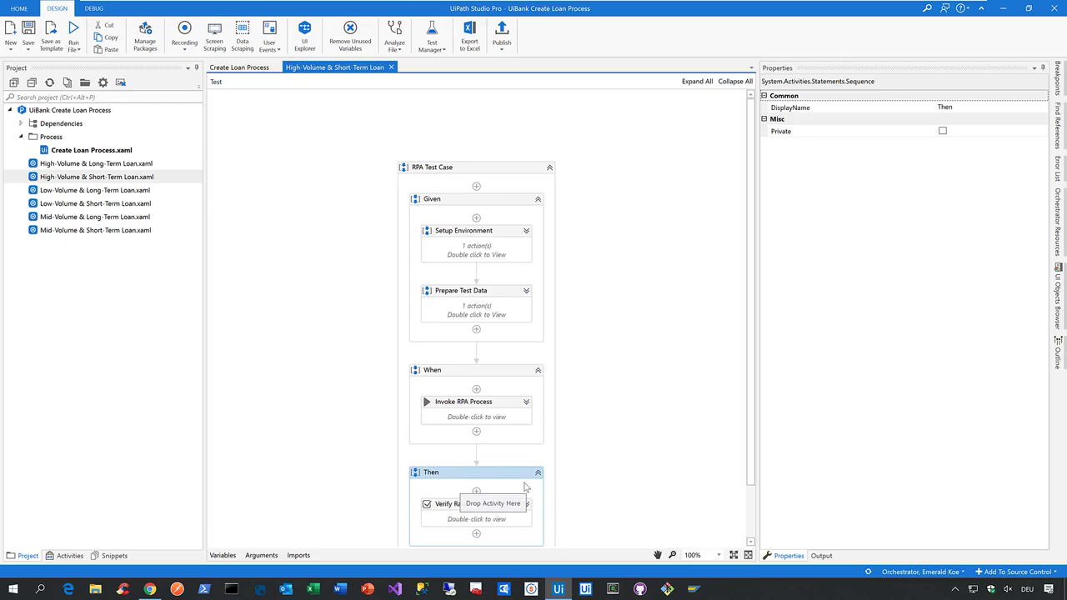
left_click(504, 512)
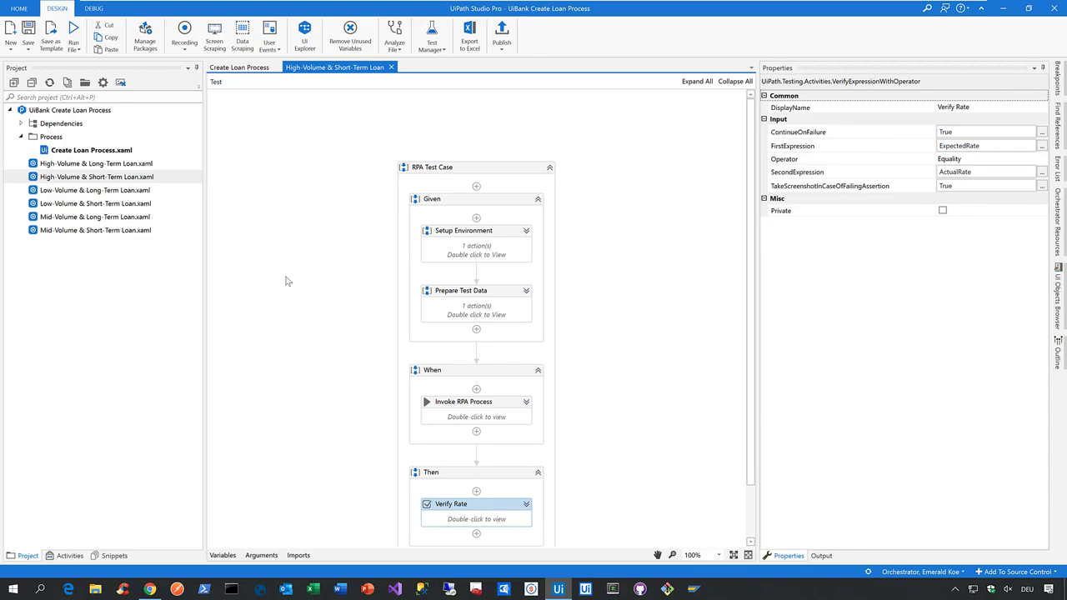
- Debug the High-Volume & Short-Term Loan test case and review its activity coverage in the Create Loan Process workflow
left_click(75, 49)
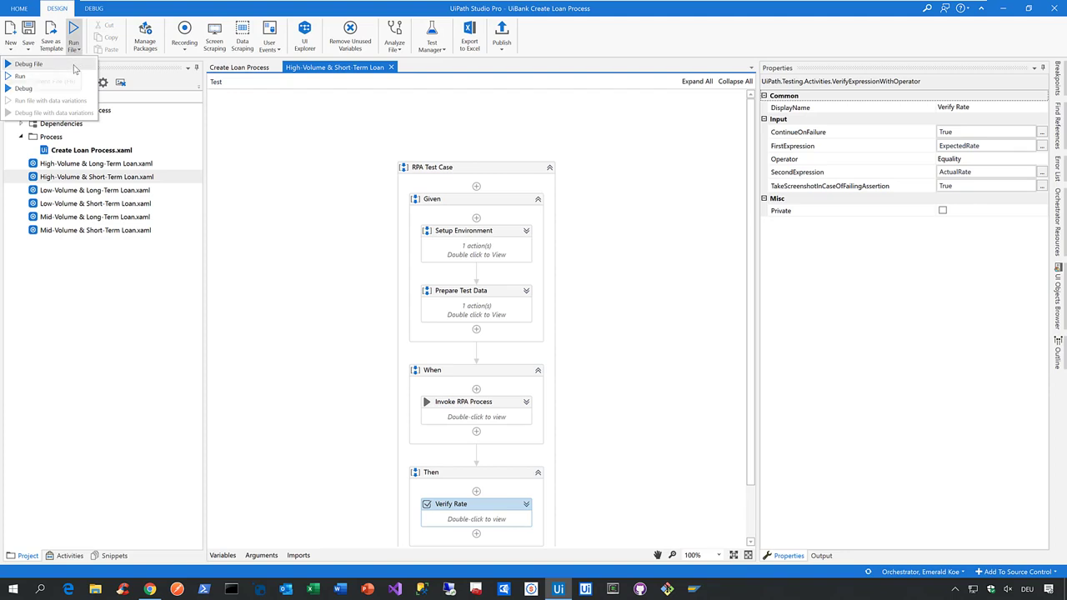
left_click(74, 66)
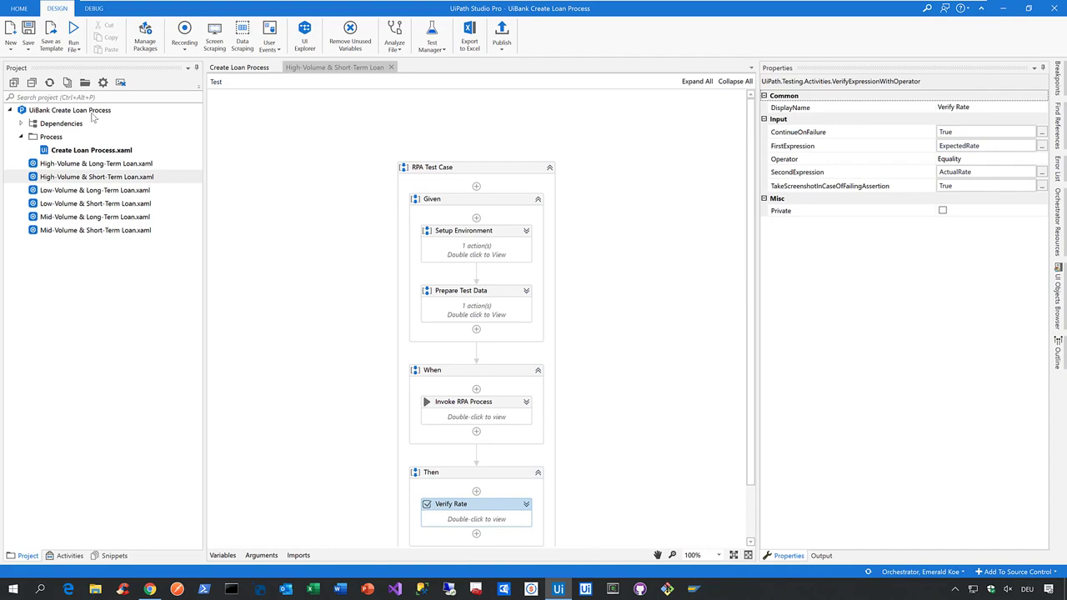
double_click(87, 150)
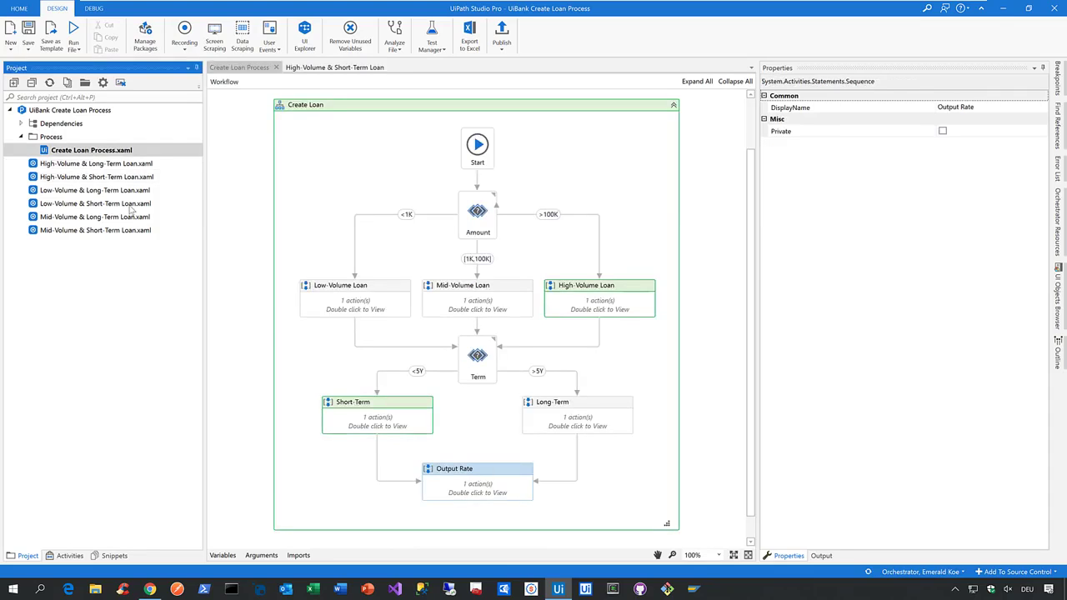
left_click(242, 226)
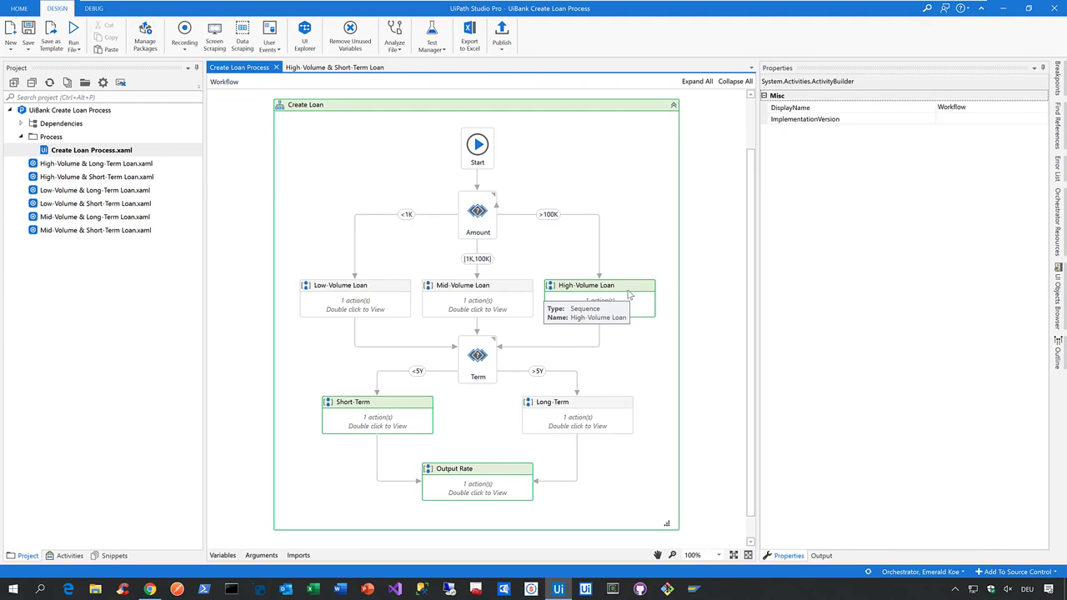
left_click_drag(751, 155, 751, 101)
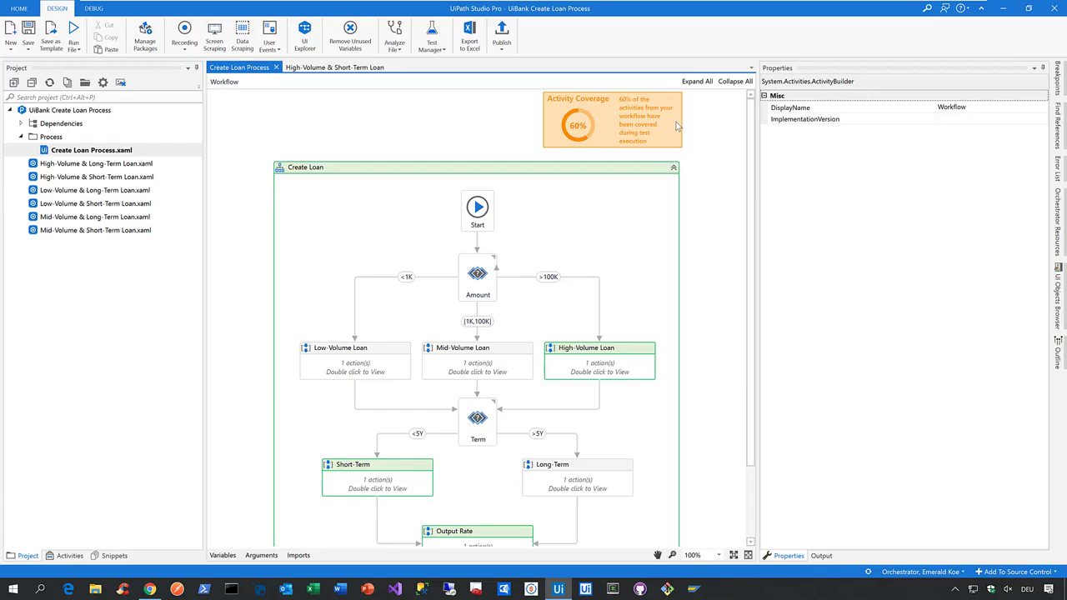
- Look through the project's high-, low- and mid-volume loan test case files for both long and short terms
left_click(143, 164)
left_click(142, 177)
left_click(140, 190)
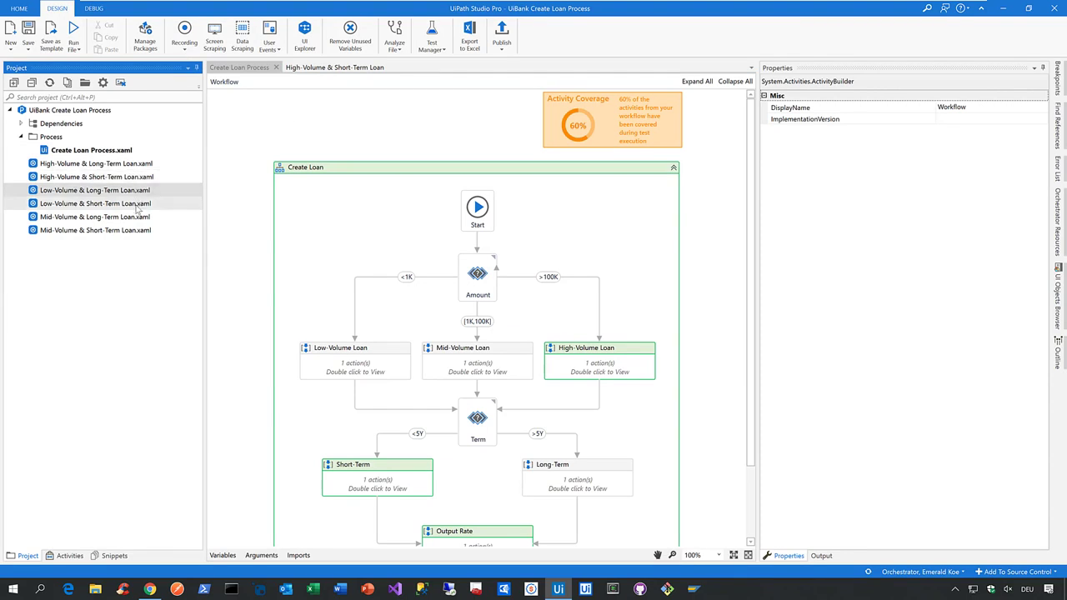
left_click(138, 205)
left_click(138, 218)
left_click(137, 231)
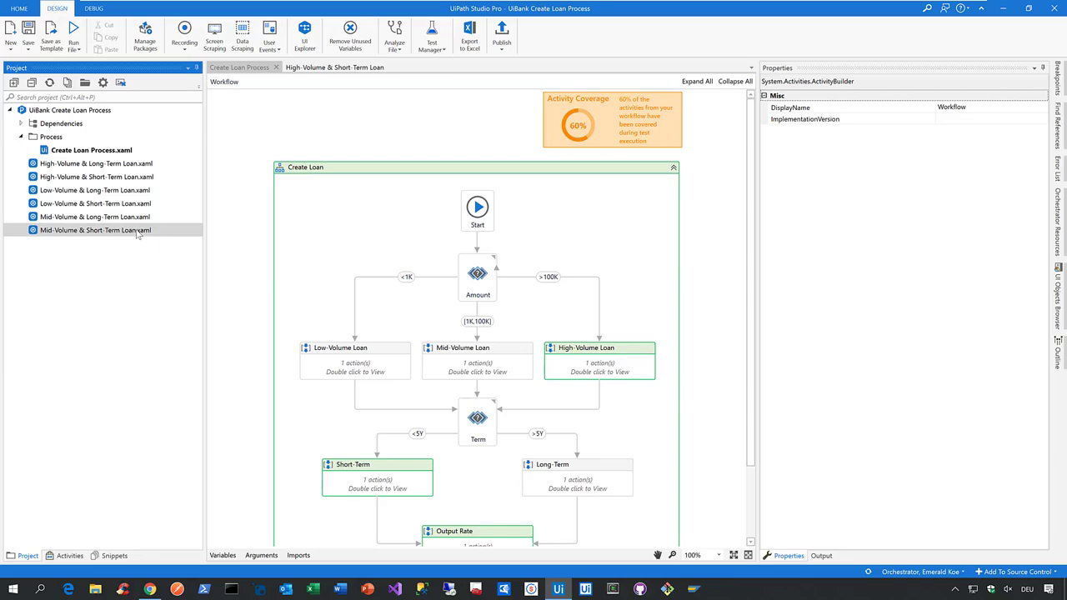
left_click(286, 130)
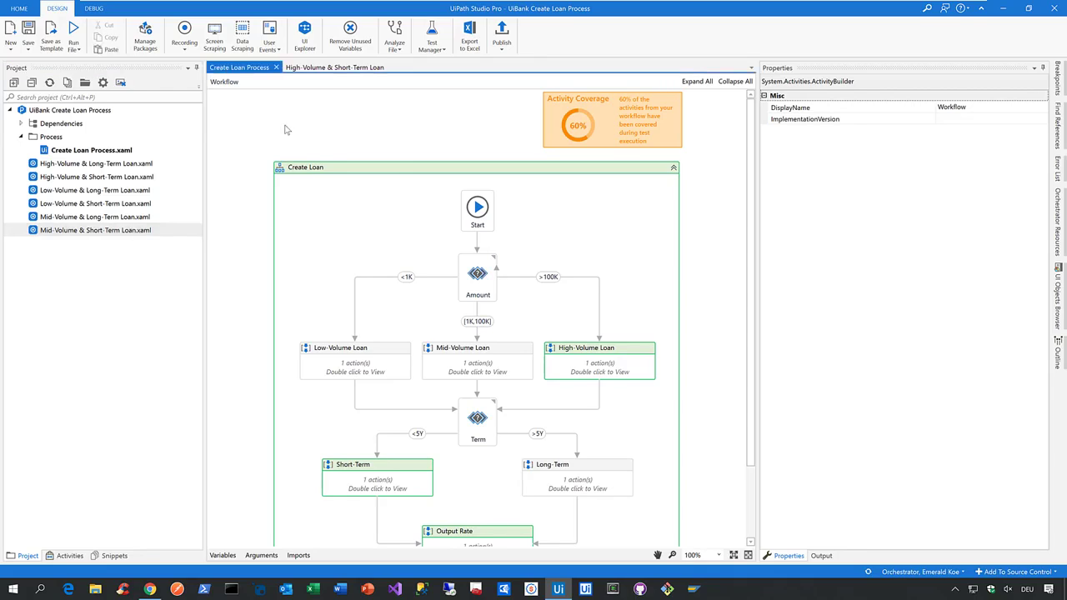
- Start publishing the test cases and set the package name to UiBank Create Loan Process Tests
left_click(501, 47)
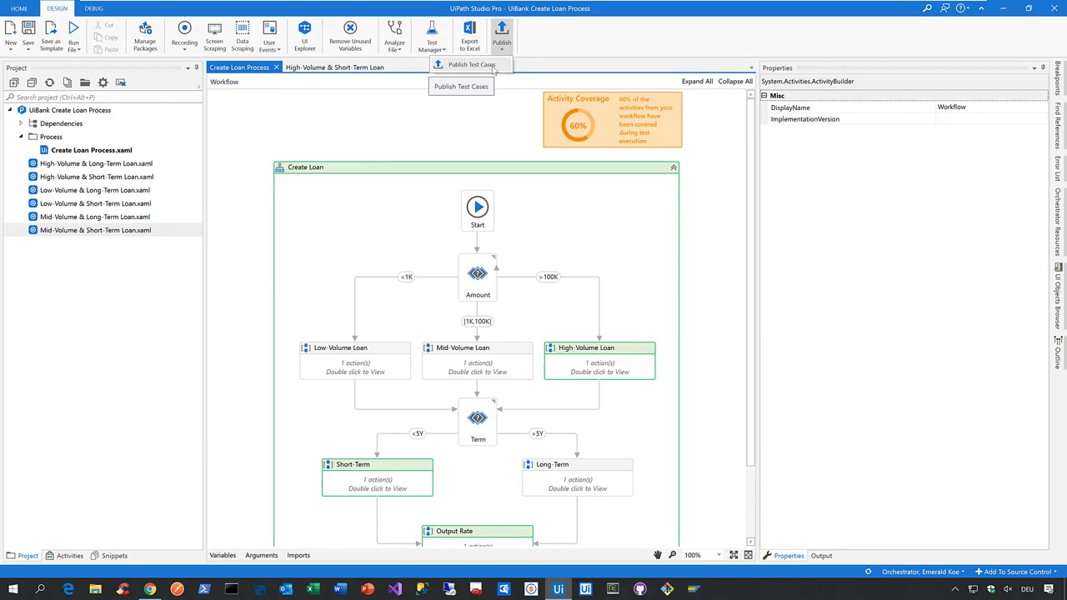
left_click(492, 66)
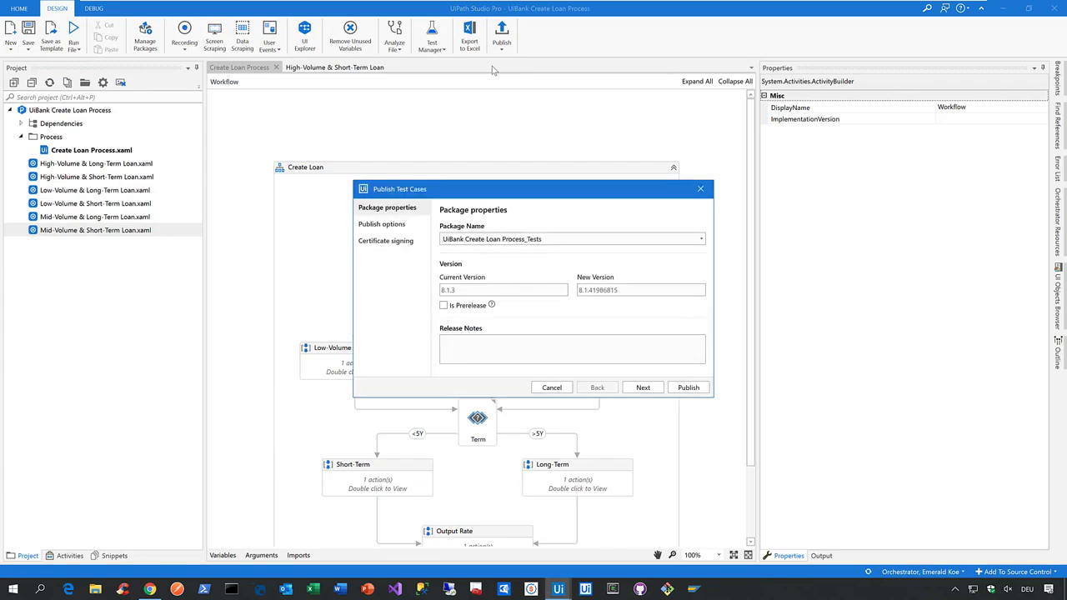
left_click(532, 238)
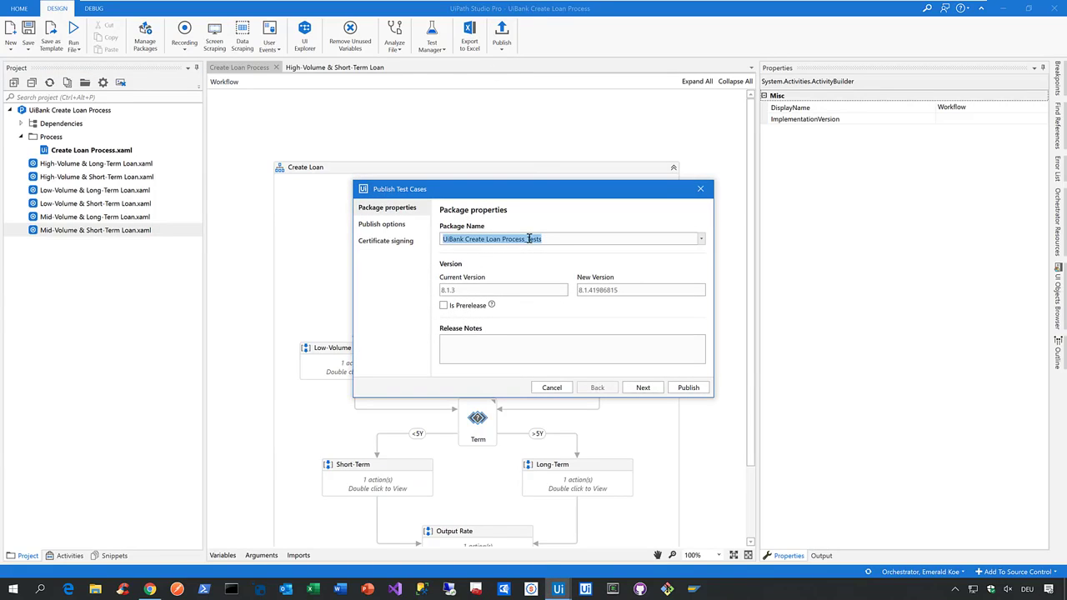
left_click(528, 239)
key("BackSpace")
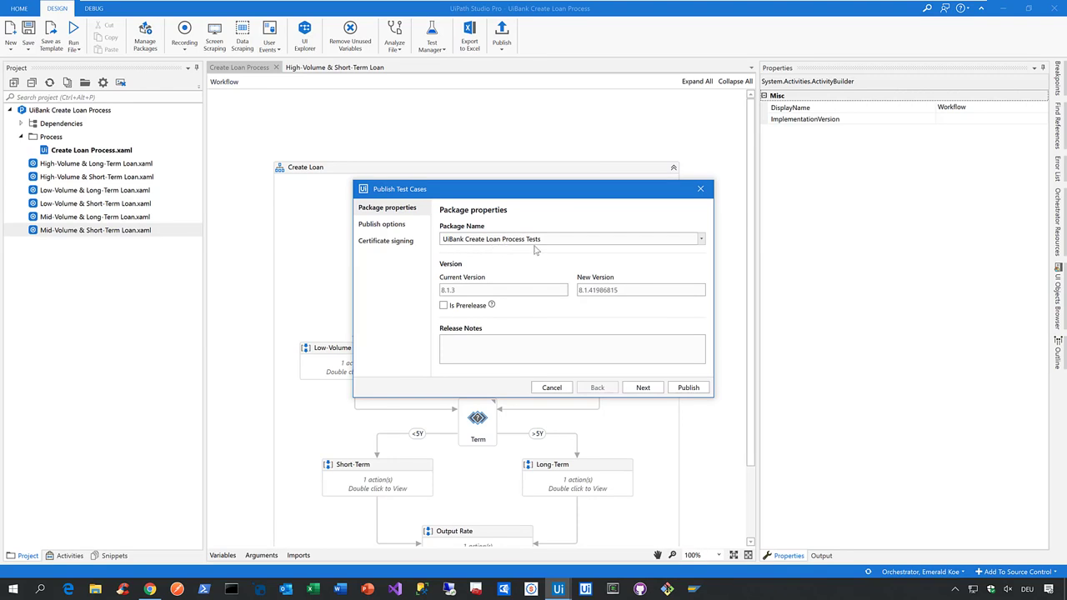
- Publish the UiBank Create Loan Process Tests package and dismiss the publishing notice
left_click(688, 388)
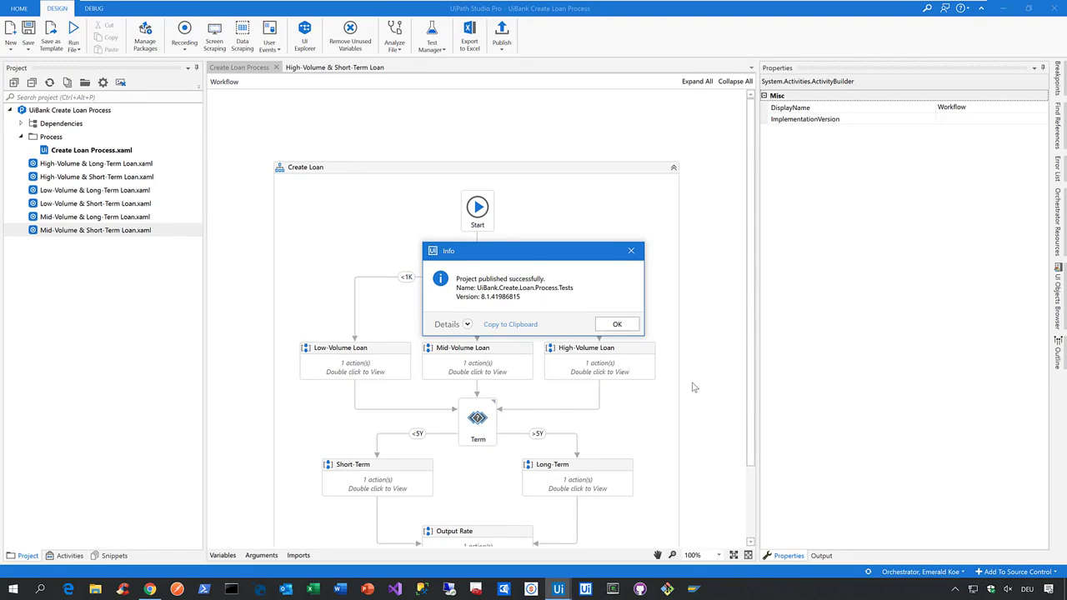
left_click(618, 324)
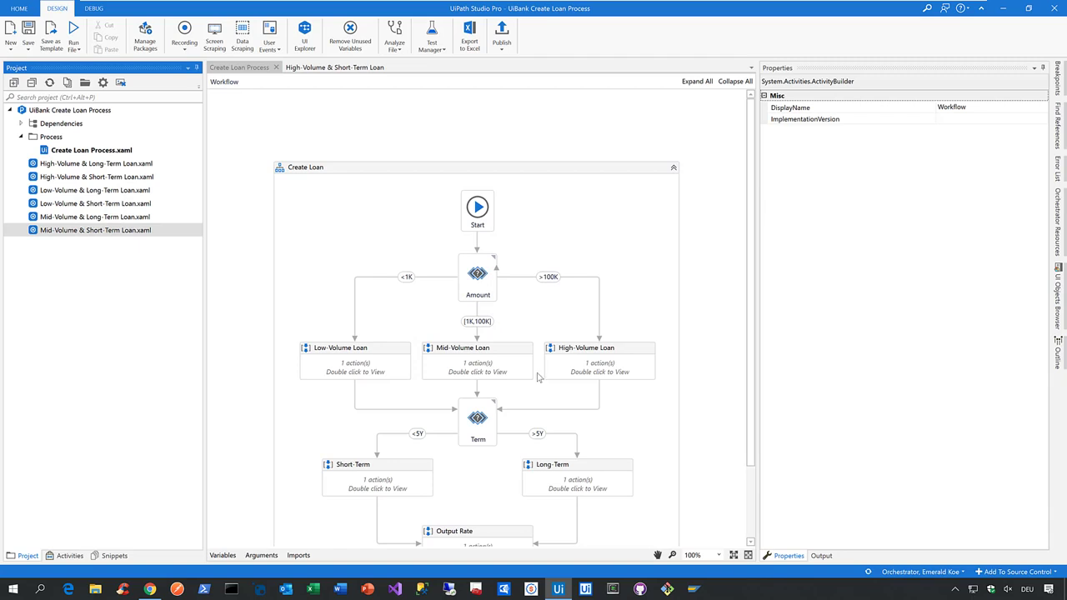
- Switch to UiPath Orchestrator, refresh the packages and inspect the files in the active version of UiBank.Create.Loan.Process.Tests
left_click(150, 590)
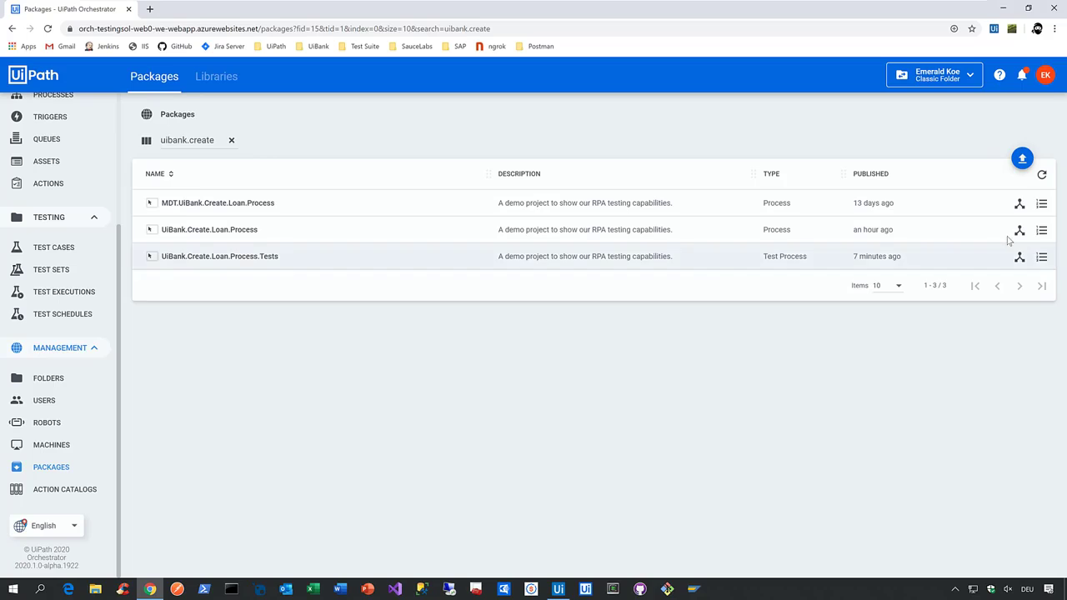
left_click(1042, 178)
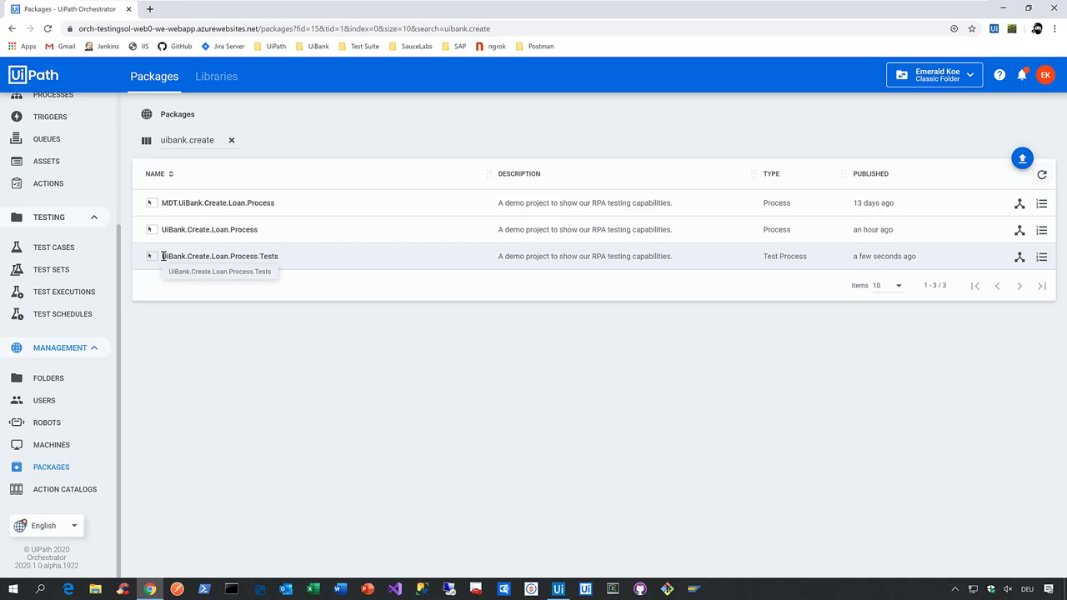
left_click_drag(164, 256, 282, 260)
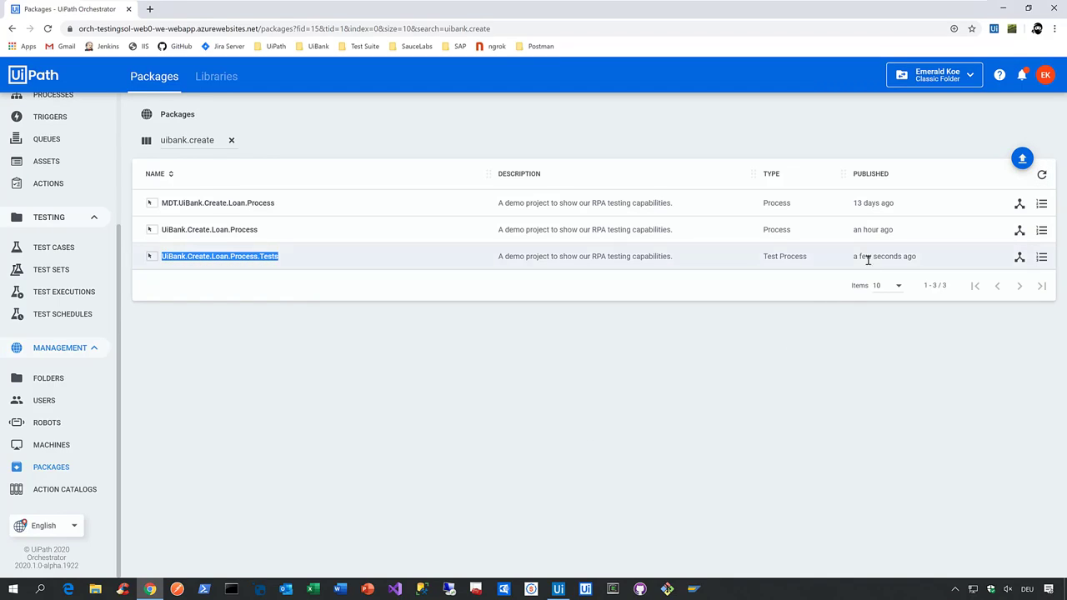
left_click(1019, 261)
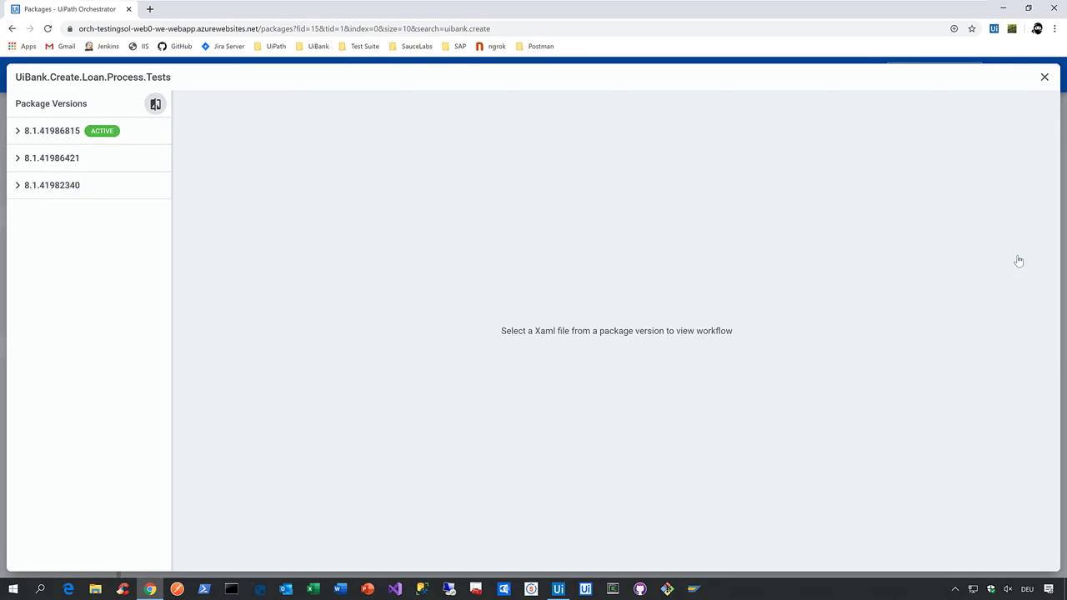
left_click(43, 139)
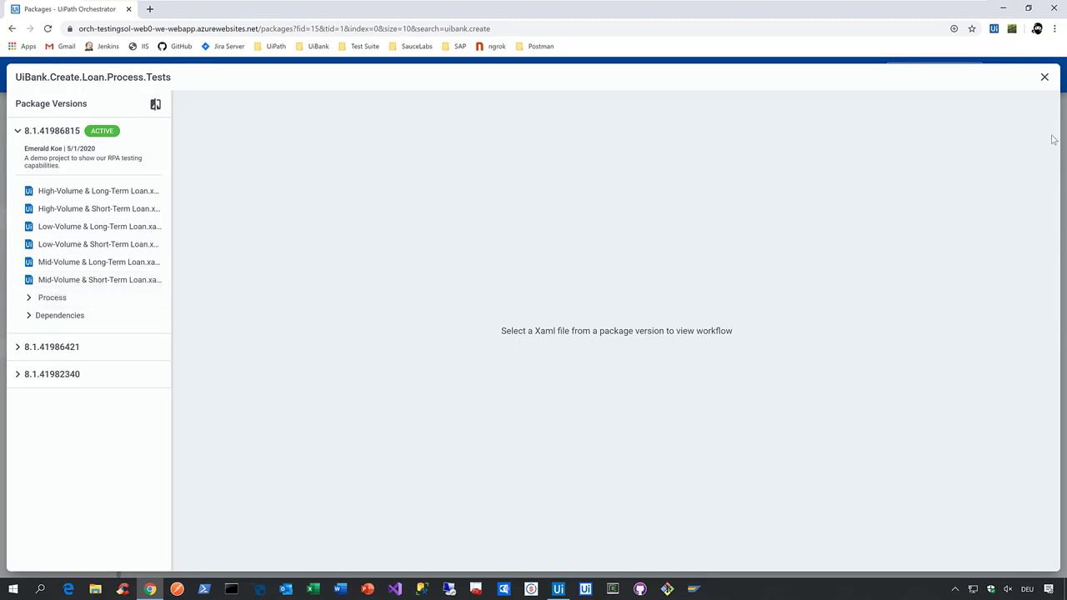
left_click(1044, 79)
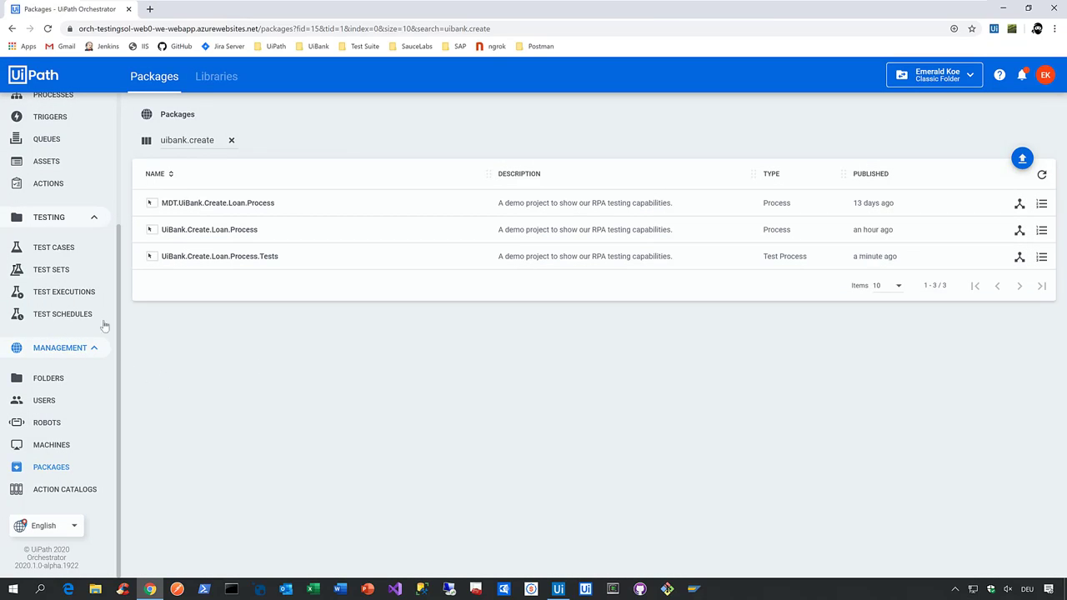
- Open the UiBank Create Loan Process test set for editing and review its name, environment and selected project
left_click(88, 274)
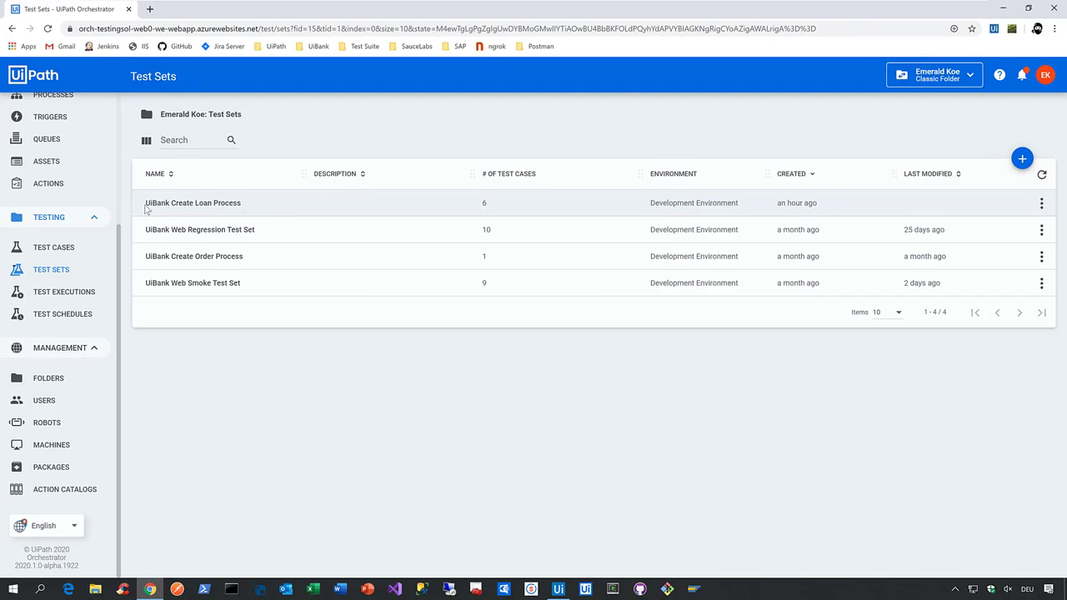
left_click_drag(147, 204, 259, 210)
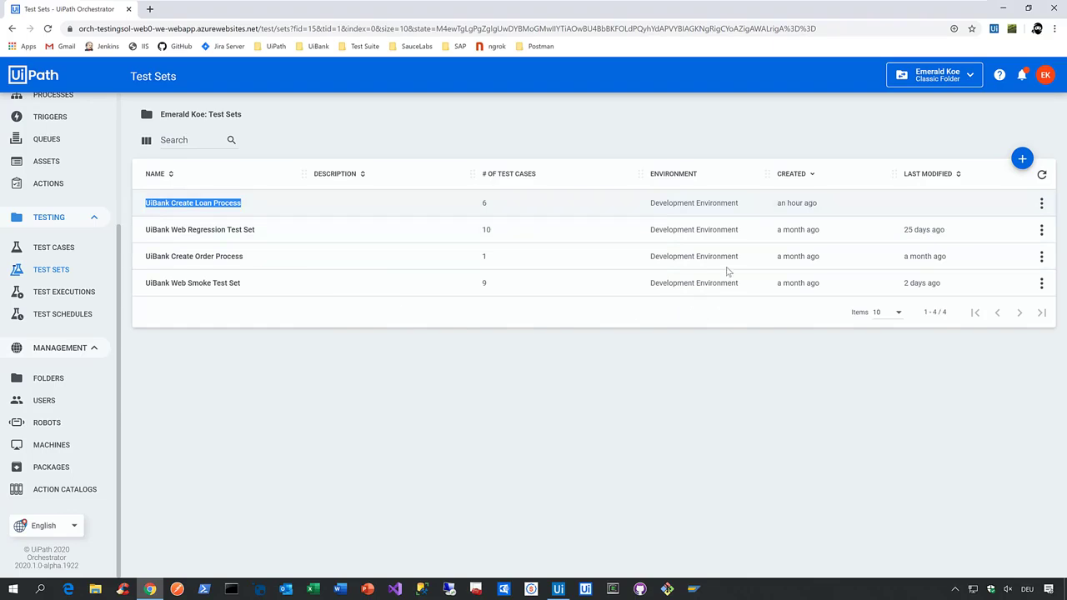
left_click(1041, 204)
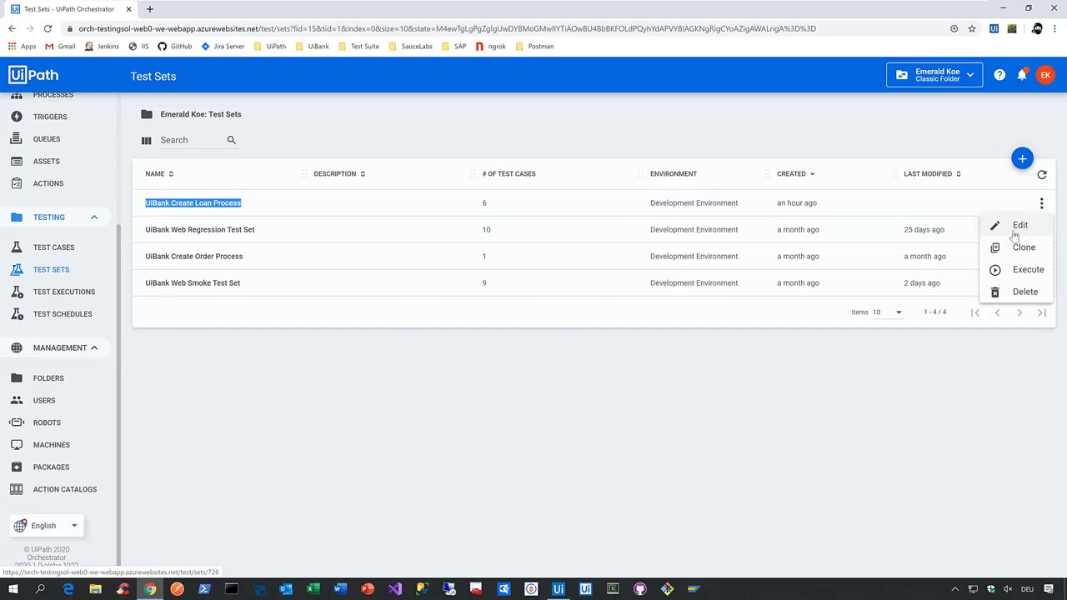
left_click(1015, 235)
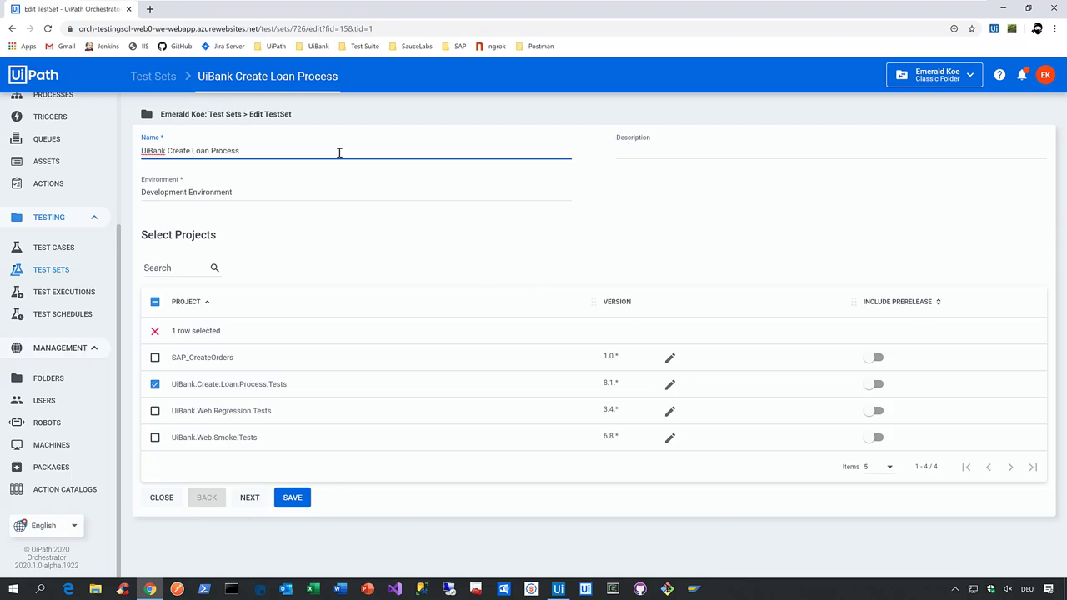
left_click(221, 198)
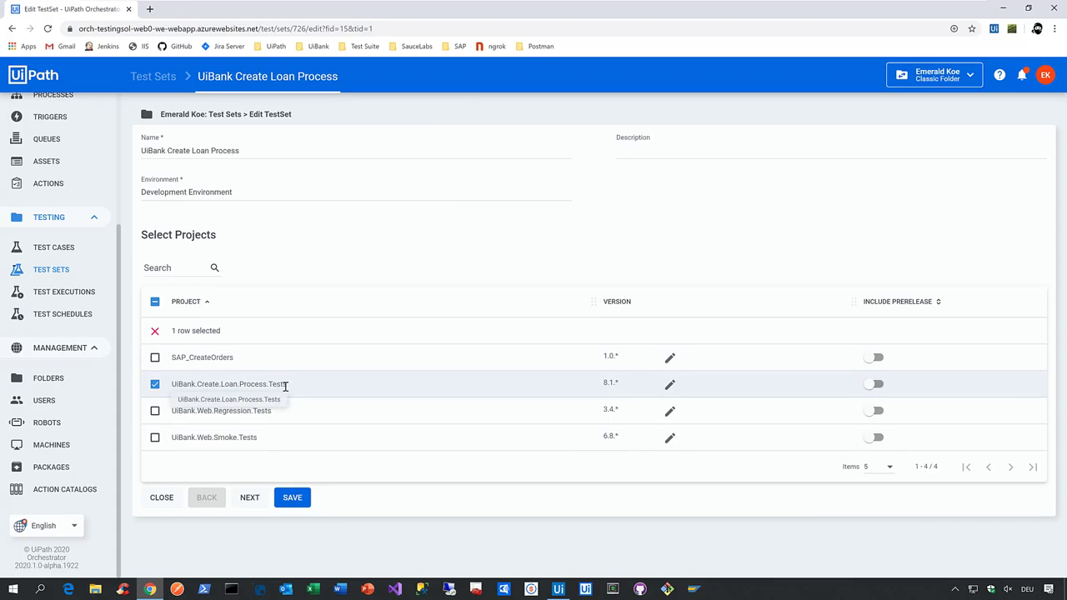
- Review the test set's selected test cases with 10 items per page, and close it without saving
left_click(249, 498)
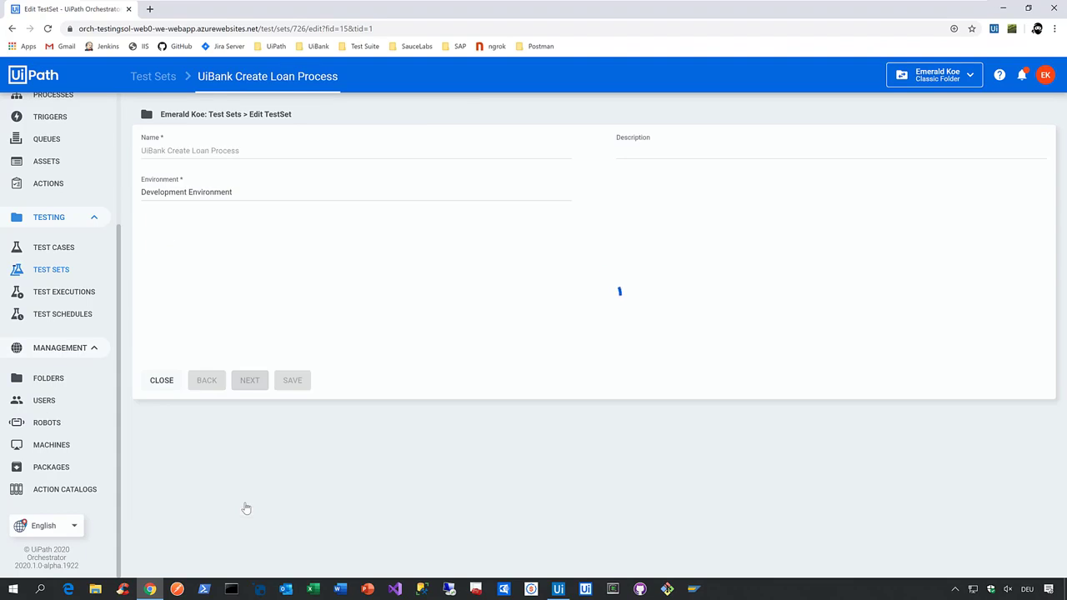
left_click(884, 441)
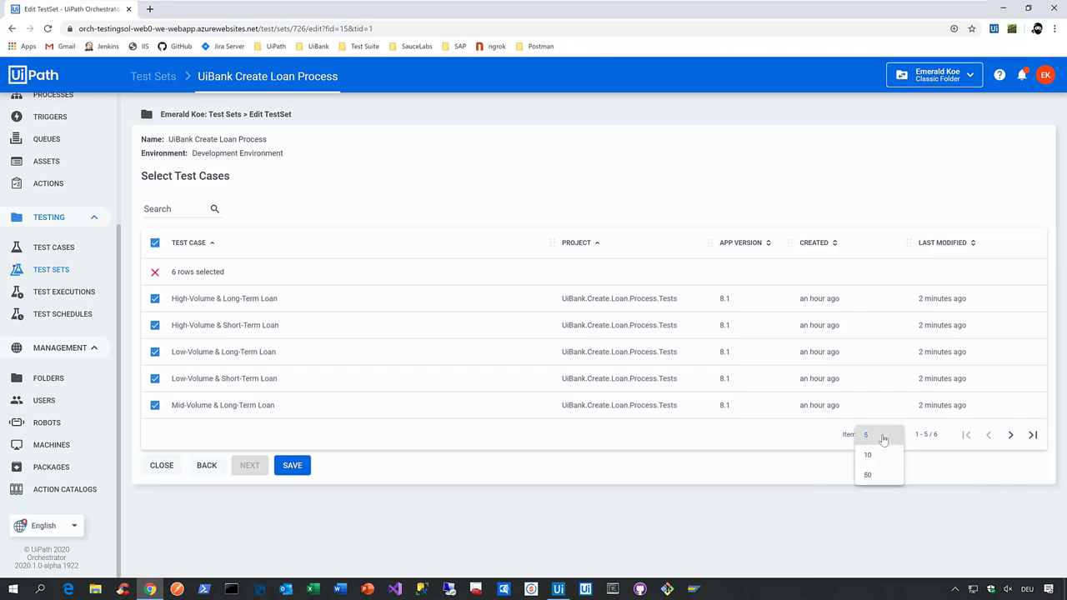
left_click(868, 455)
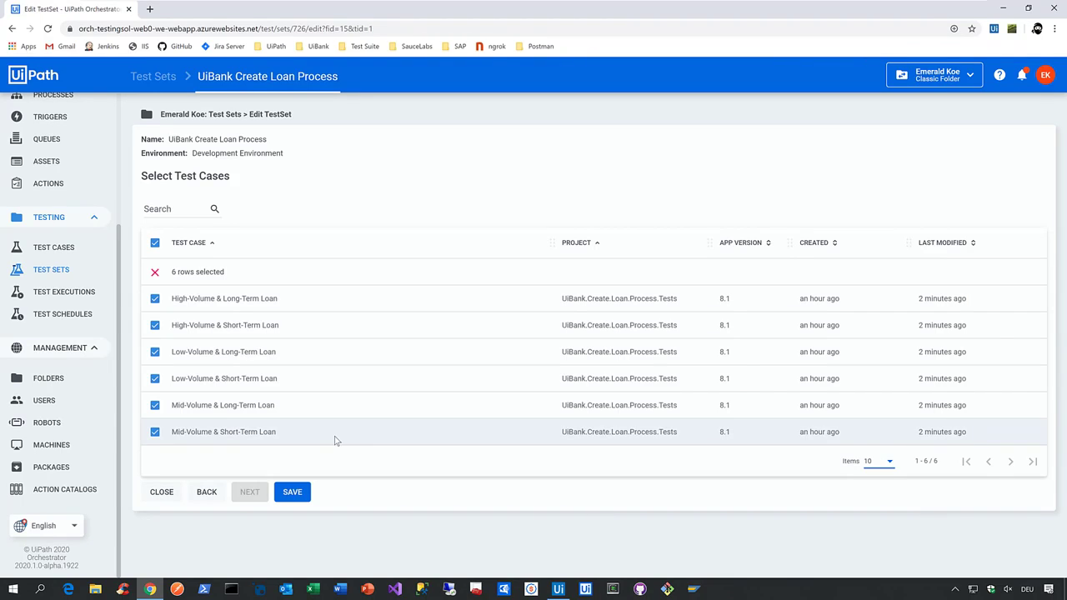
left_click(162, 492)
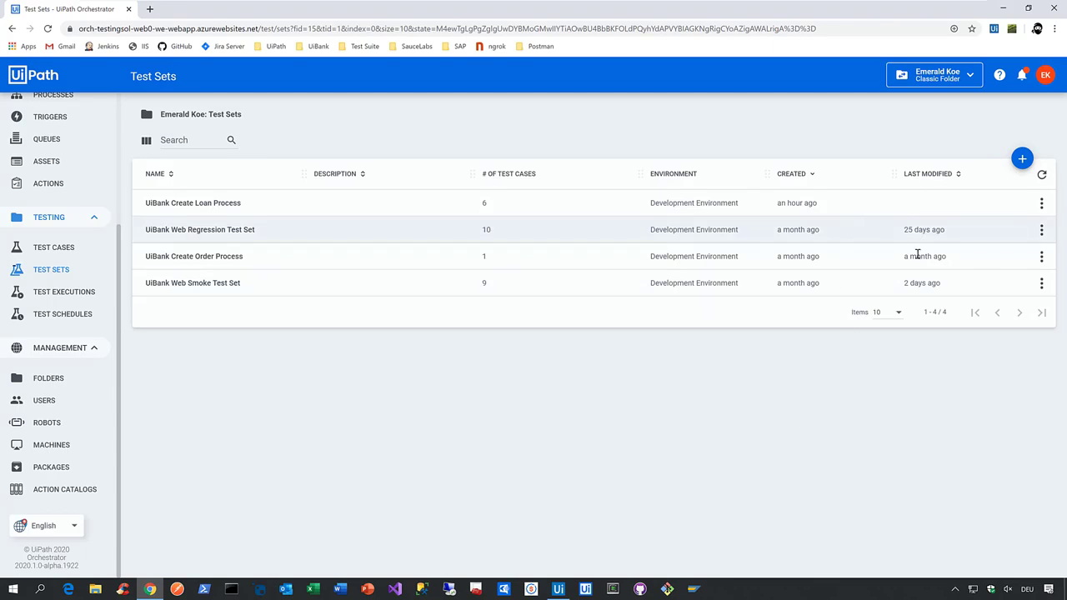
- Execute the UiBank Create Loan Process test set and confirm the execution
left_click(1041, 203)
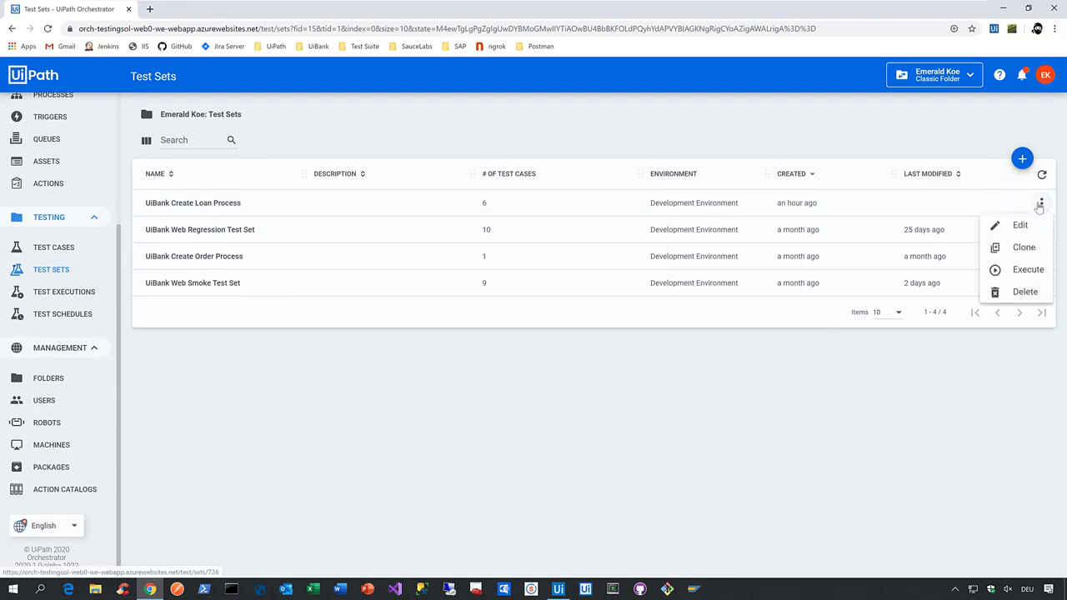
left_click(1021, 278)
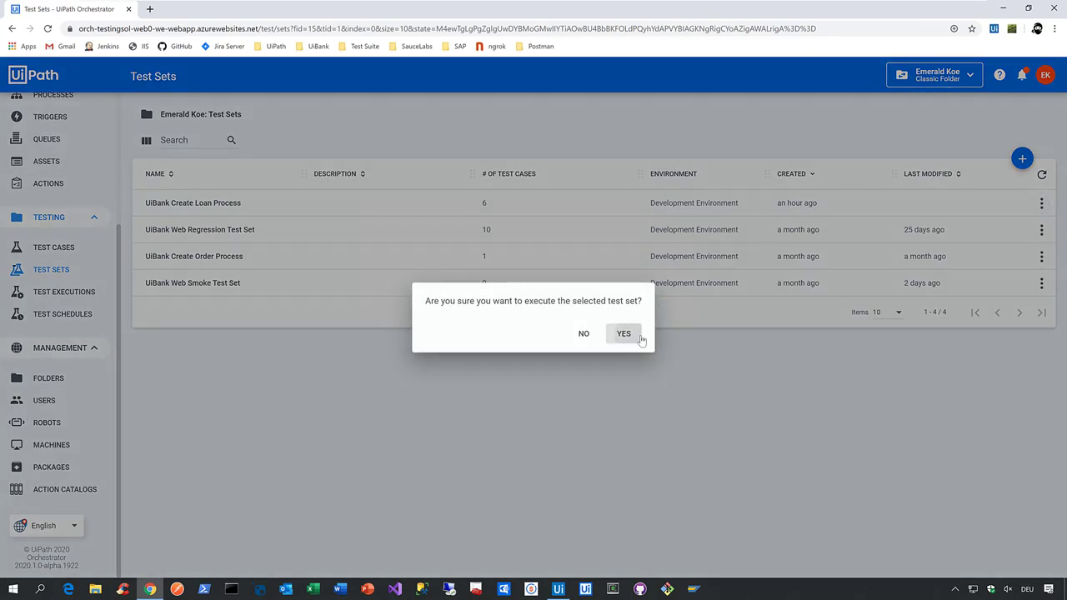
left_click(638, 335)
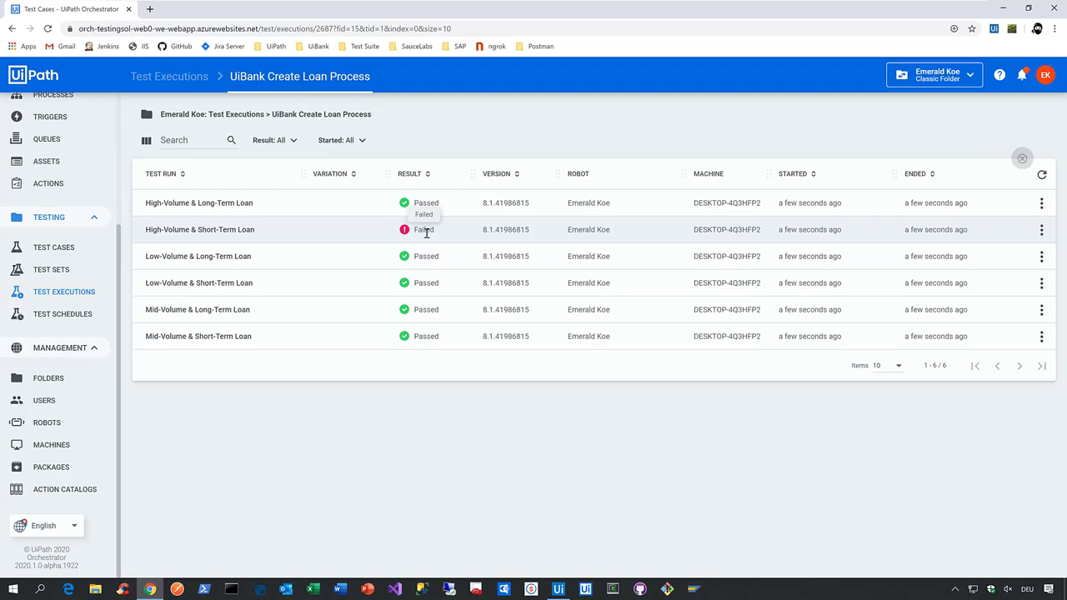
- Examine the assertions of the High-Volume & Short-Term Loan test run, including the verification message, and close them
left_click(1041, 231)
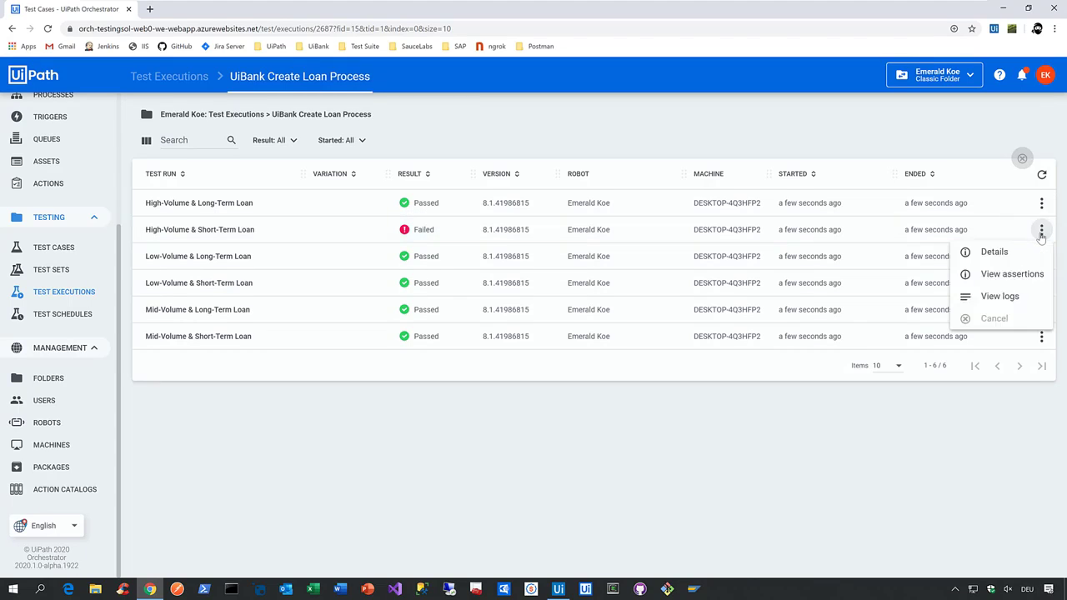
left_click(1012, 275)
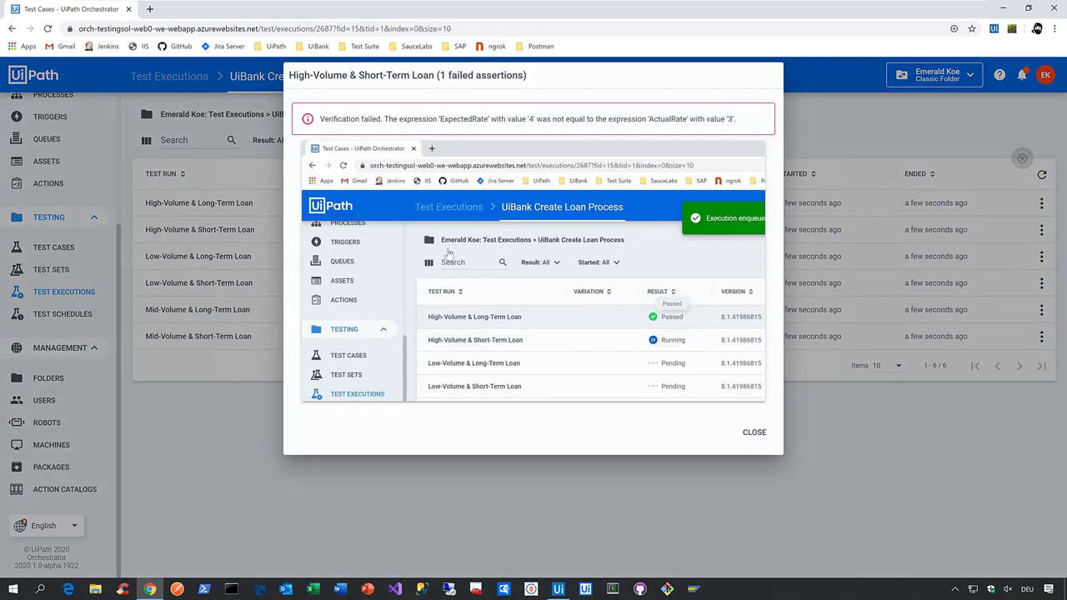
left_click_drag(320, 119, 749, 129)
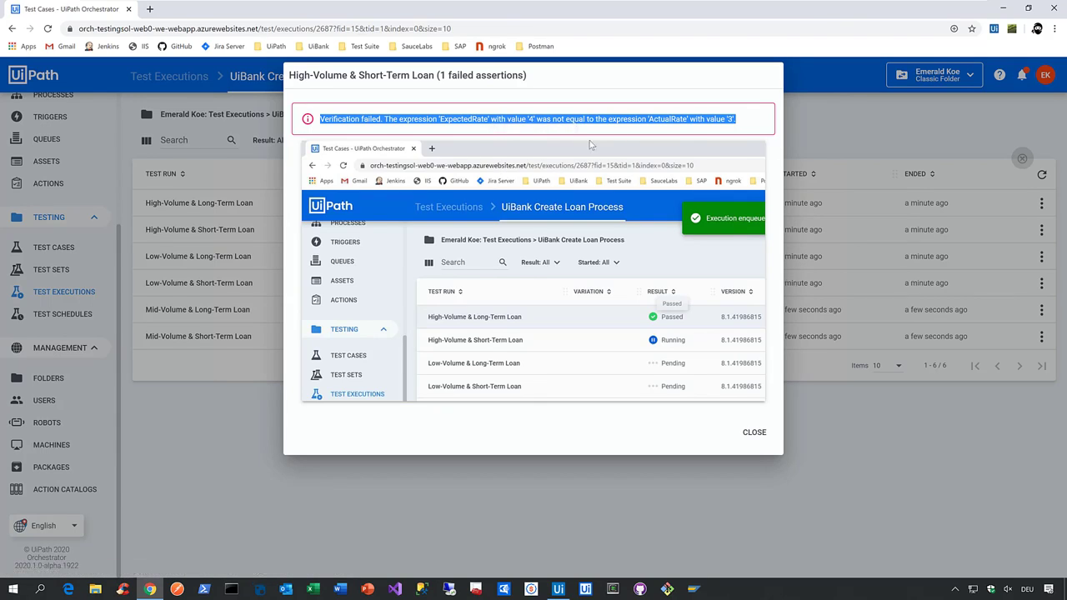
left_click(754, 432)
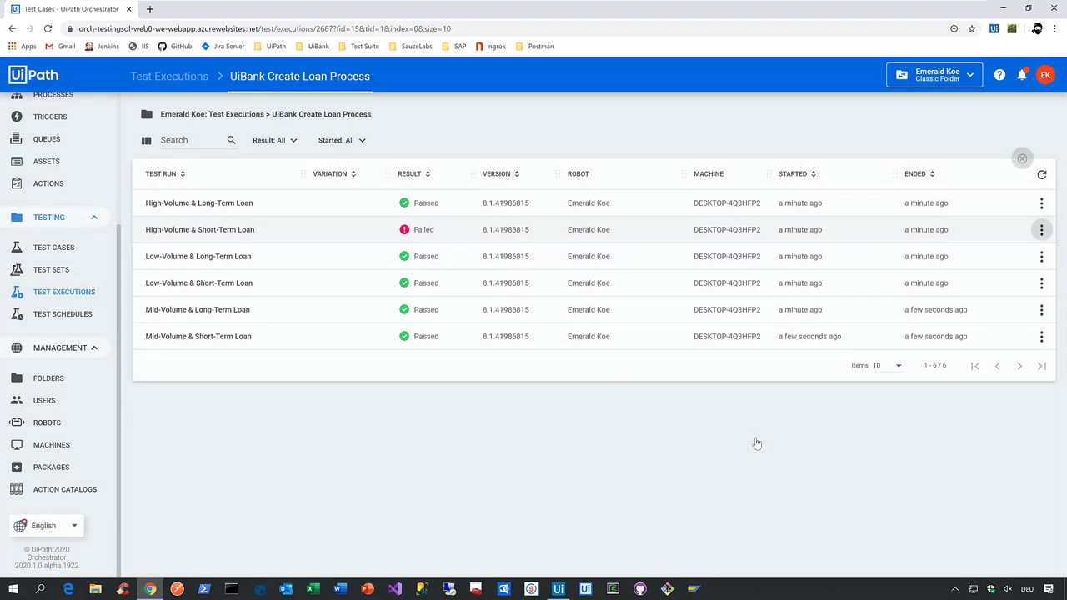